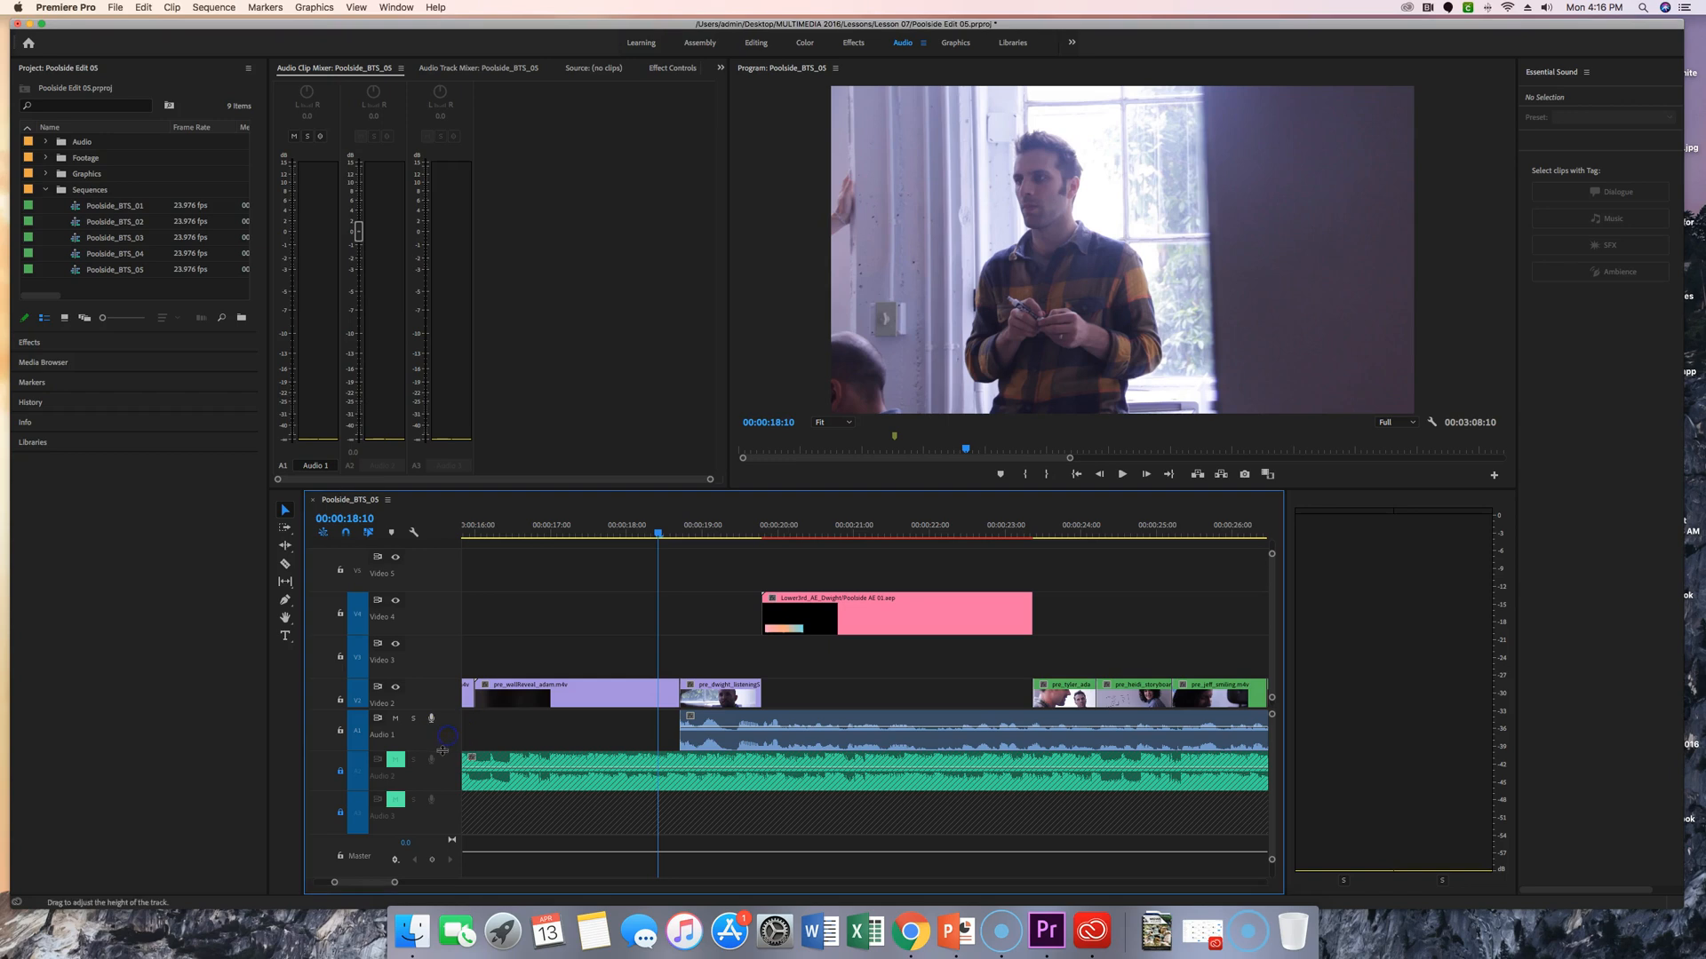
Increase the height of the Audio 1 track so the dialogue waveform shows in more detail.
drag(443, 750, 443, 778)
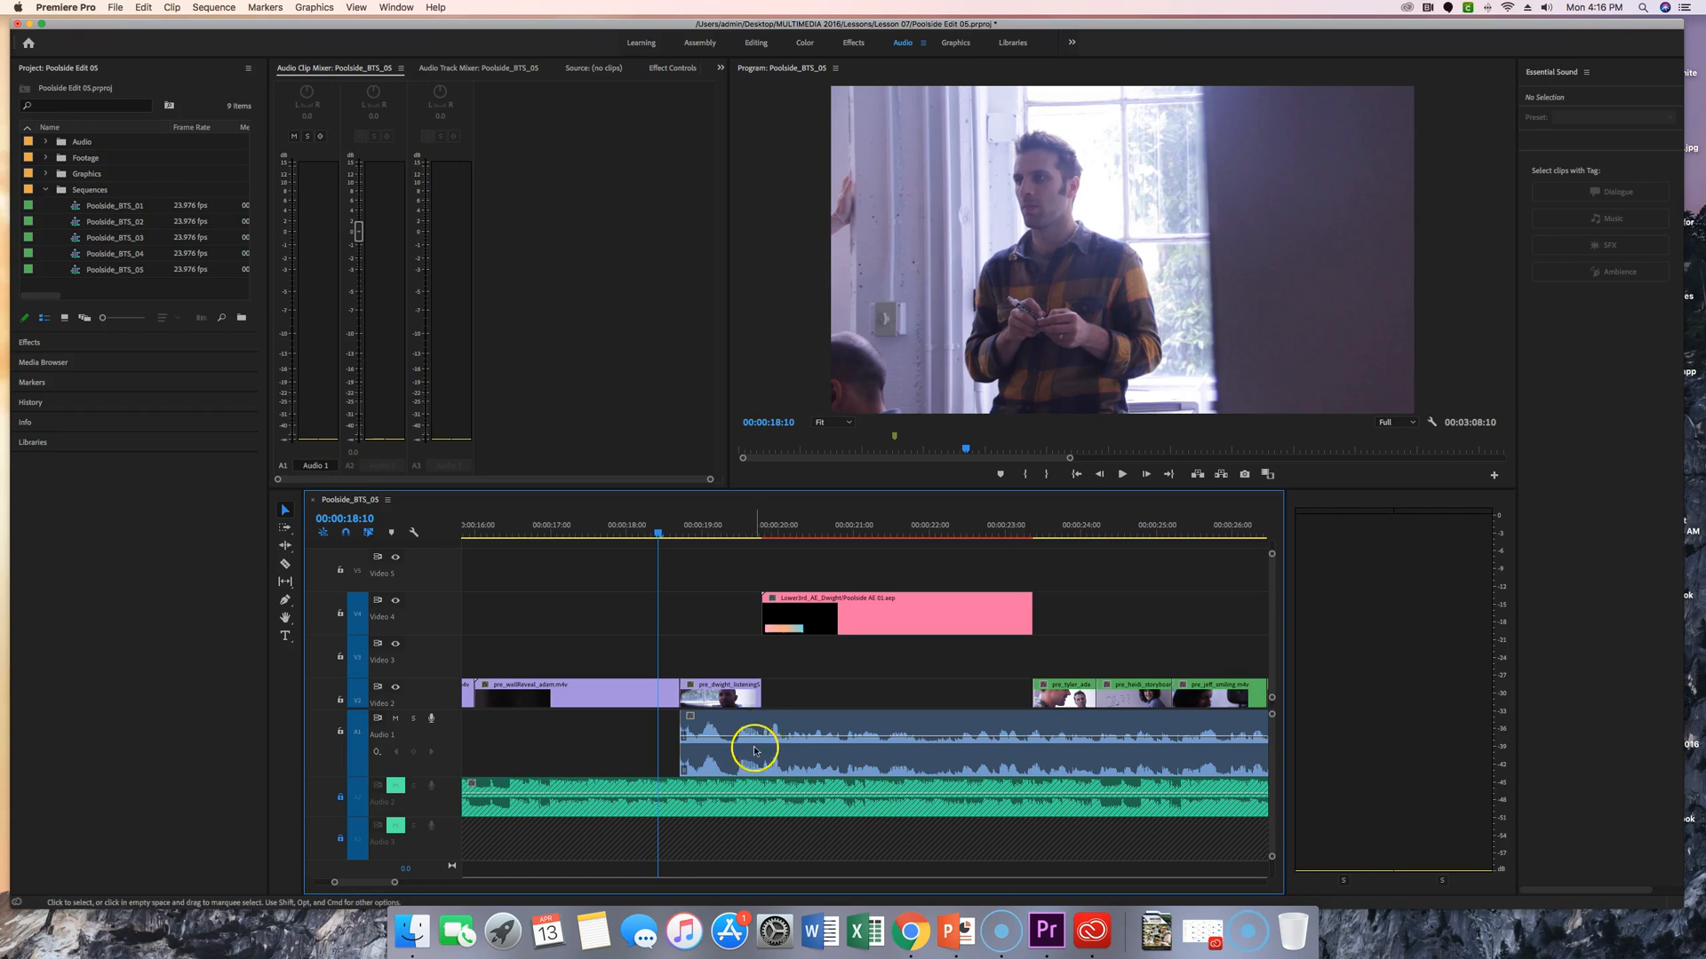
key(=)
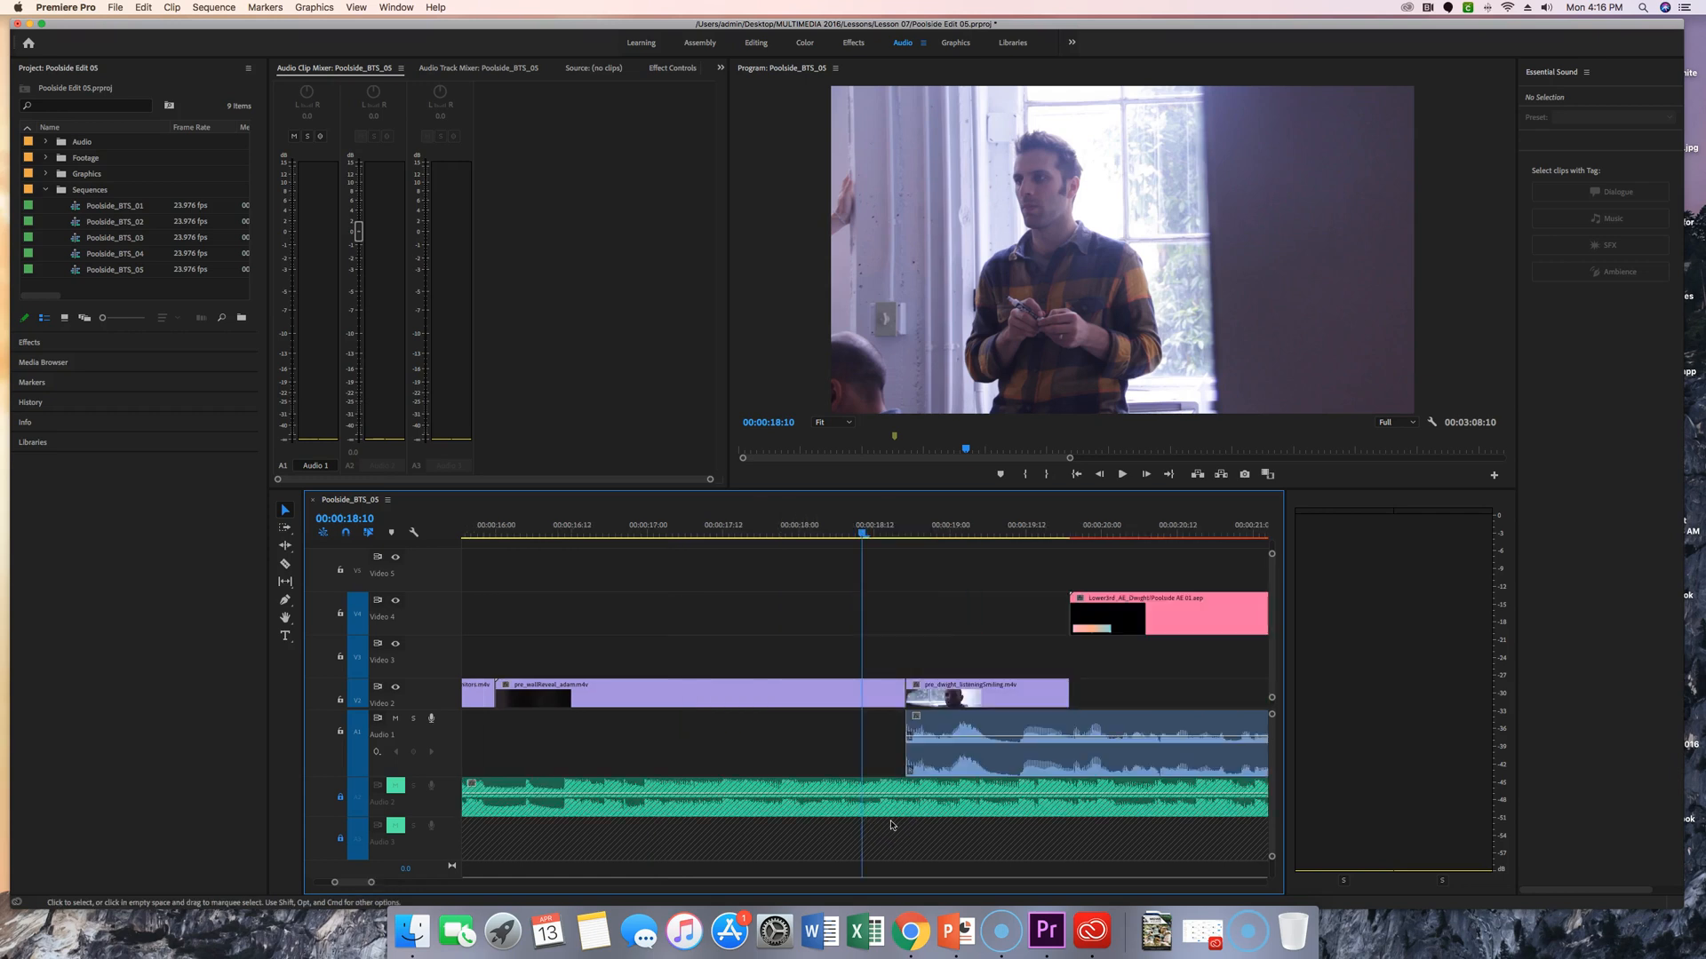
key(=)
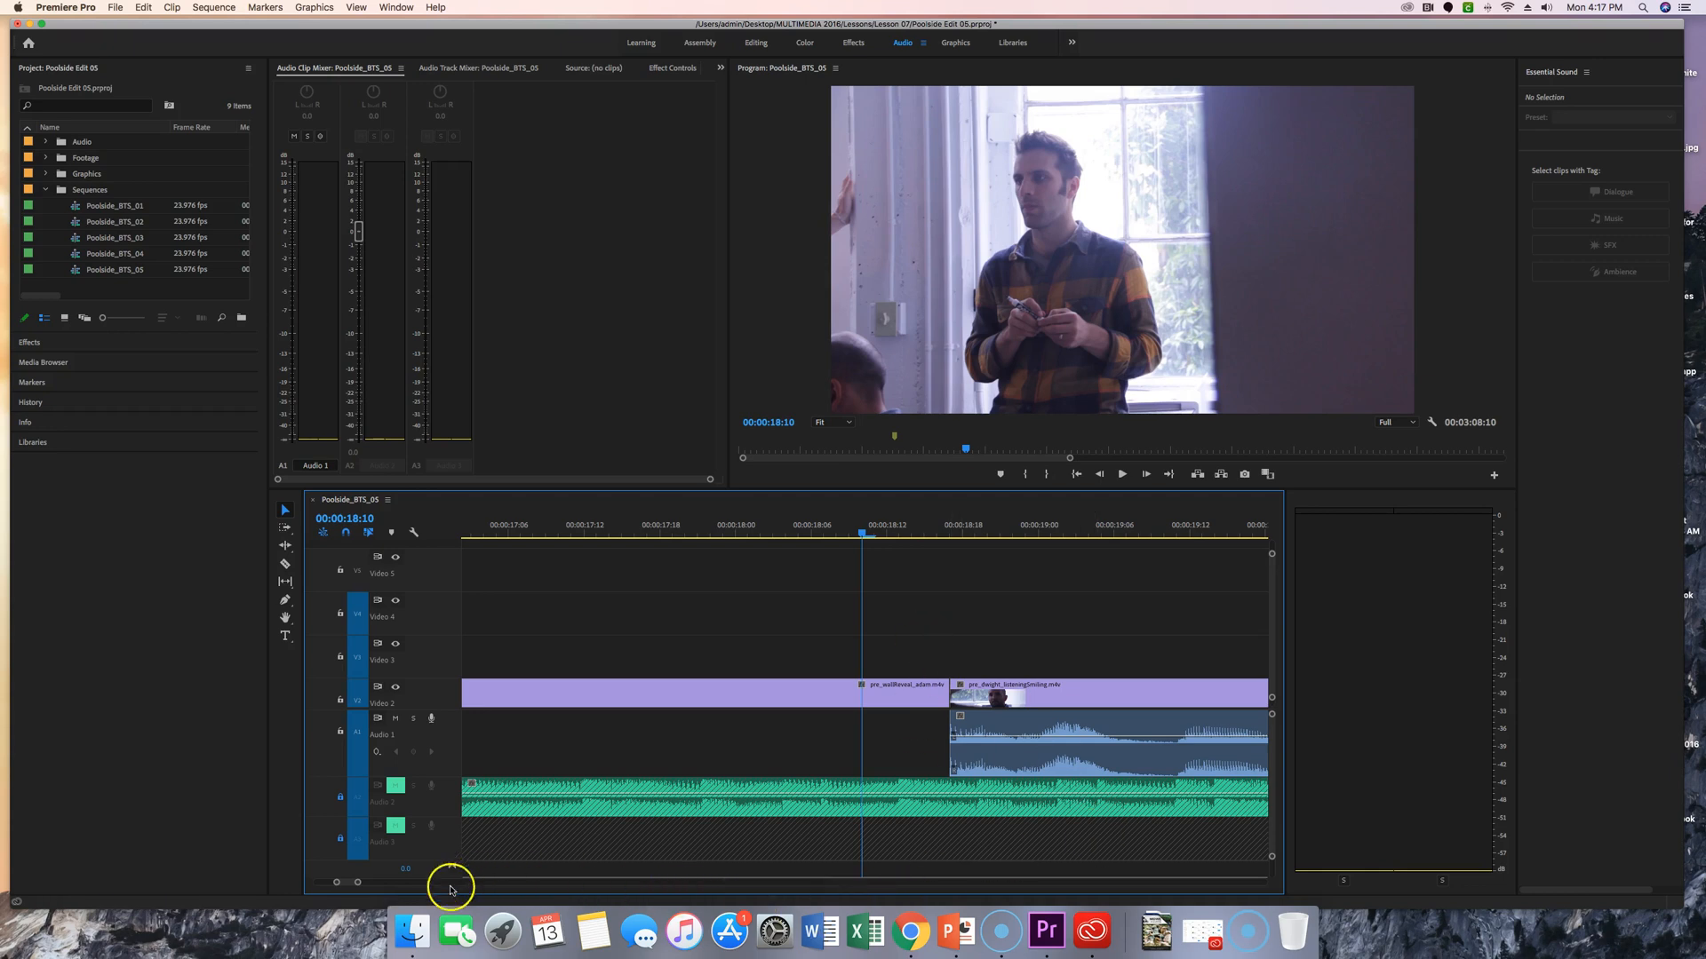
drag(352, 886, 354, 886)
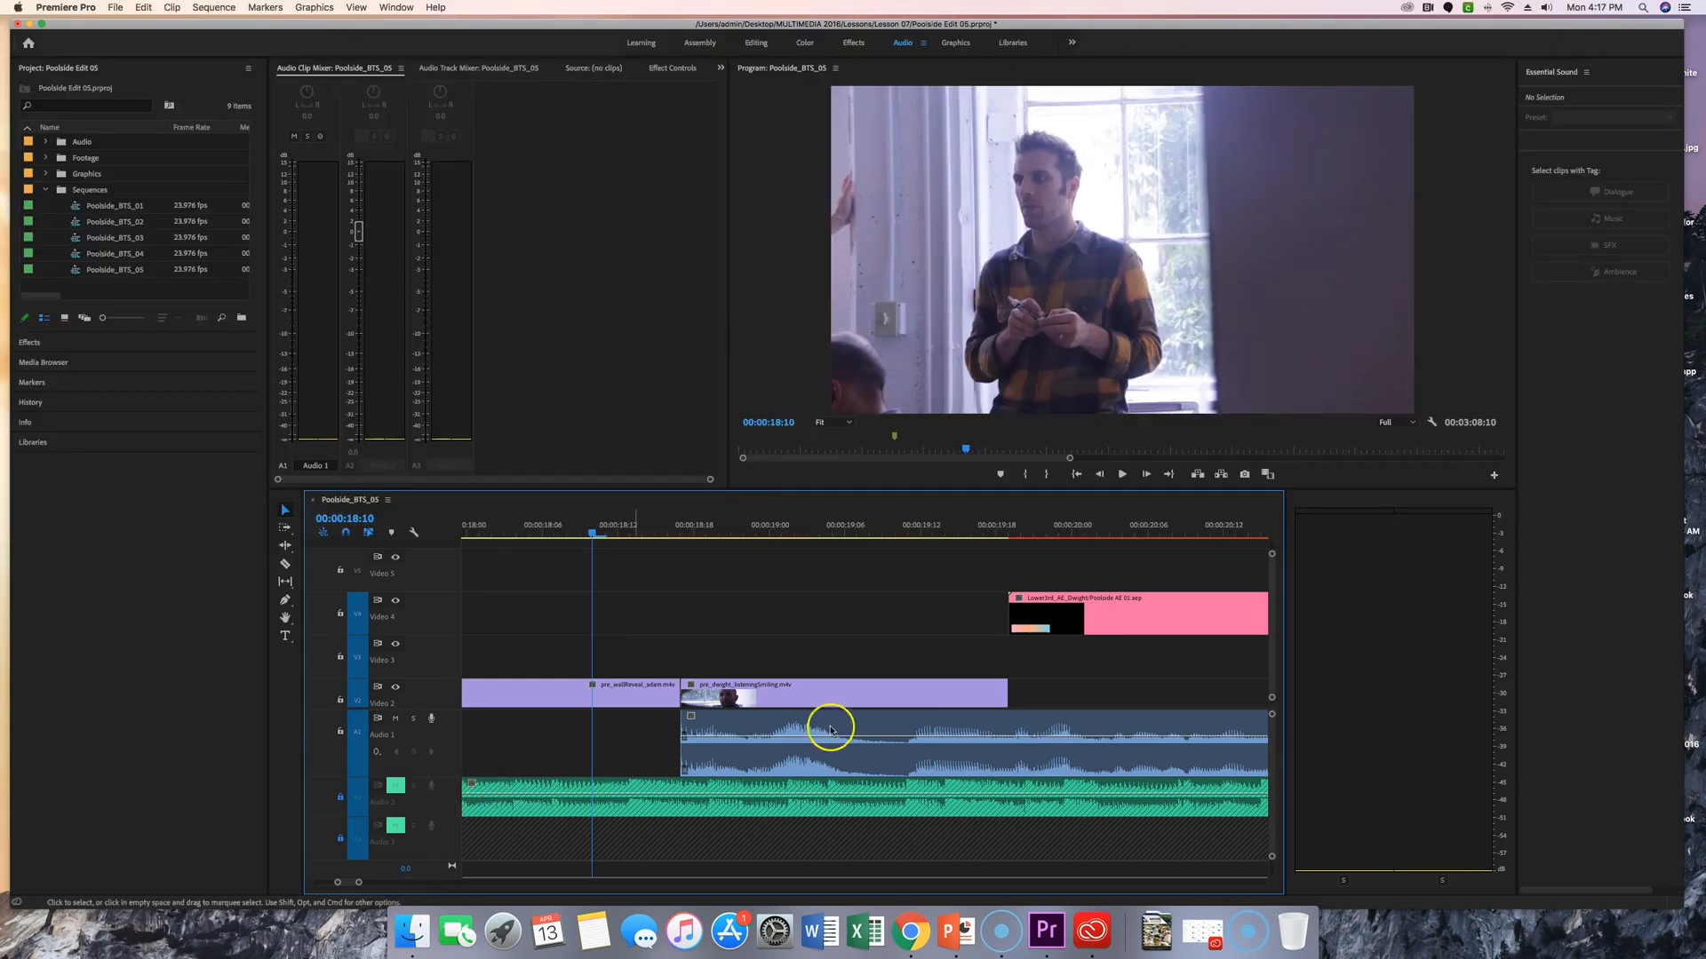
Play the sequence, then return to about 00:00:33:17 and replay the section into the drinking shot.
key(space)
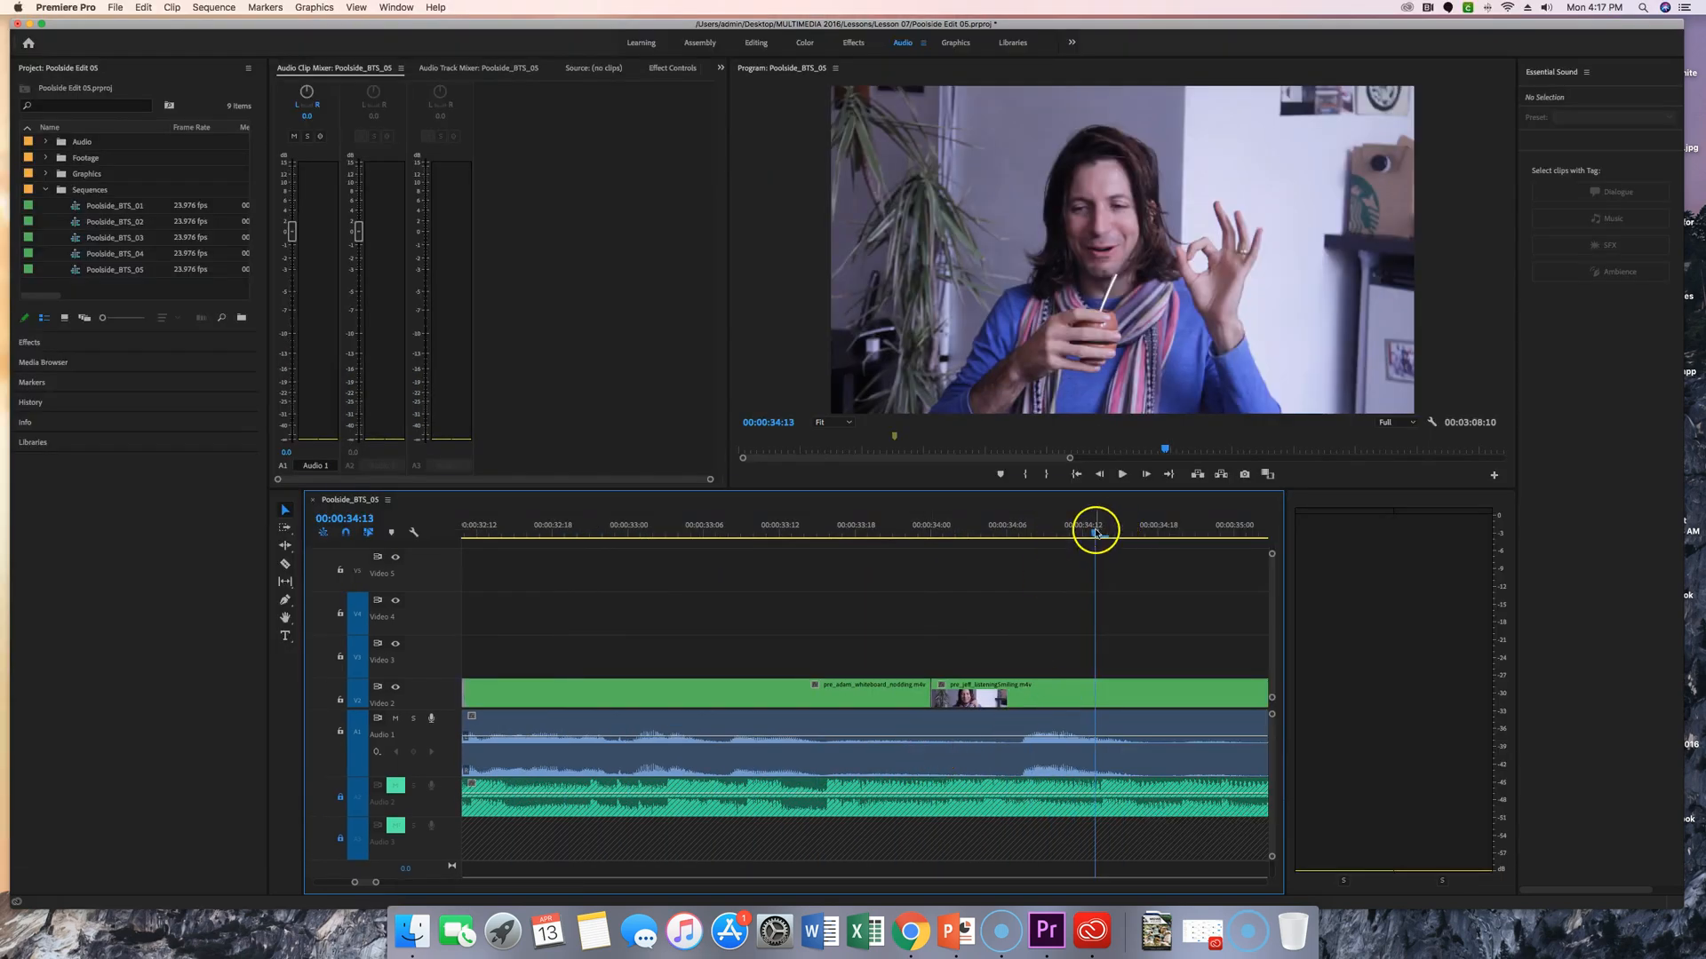
drag(1093, 521, 829, 546)
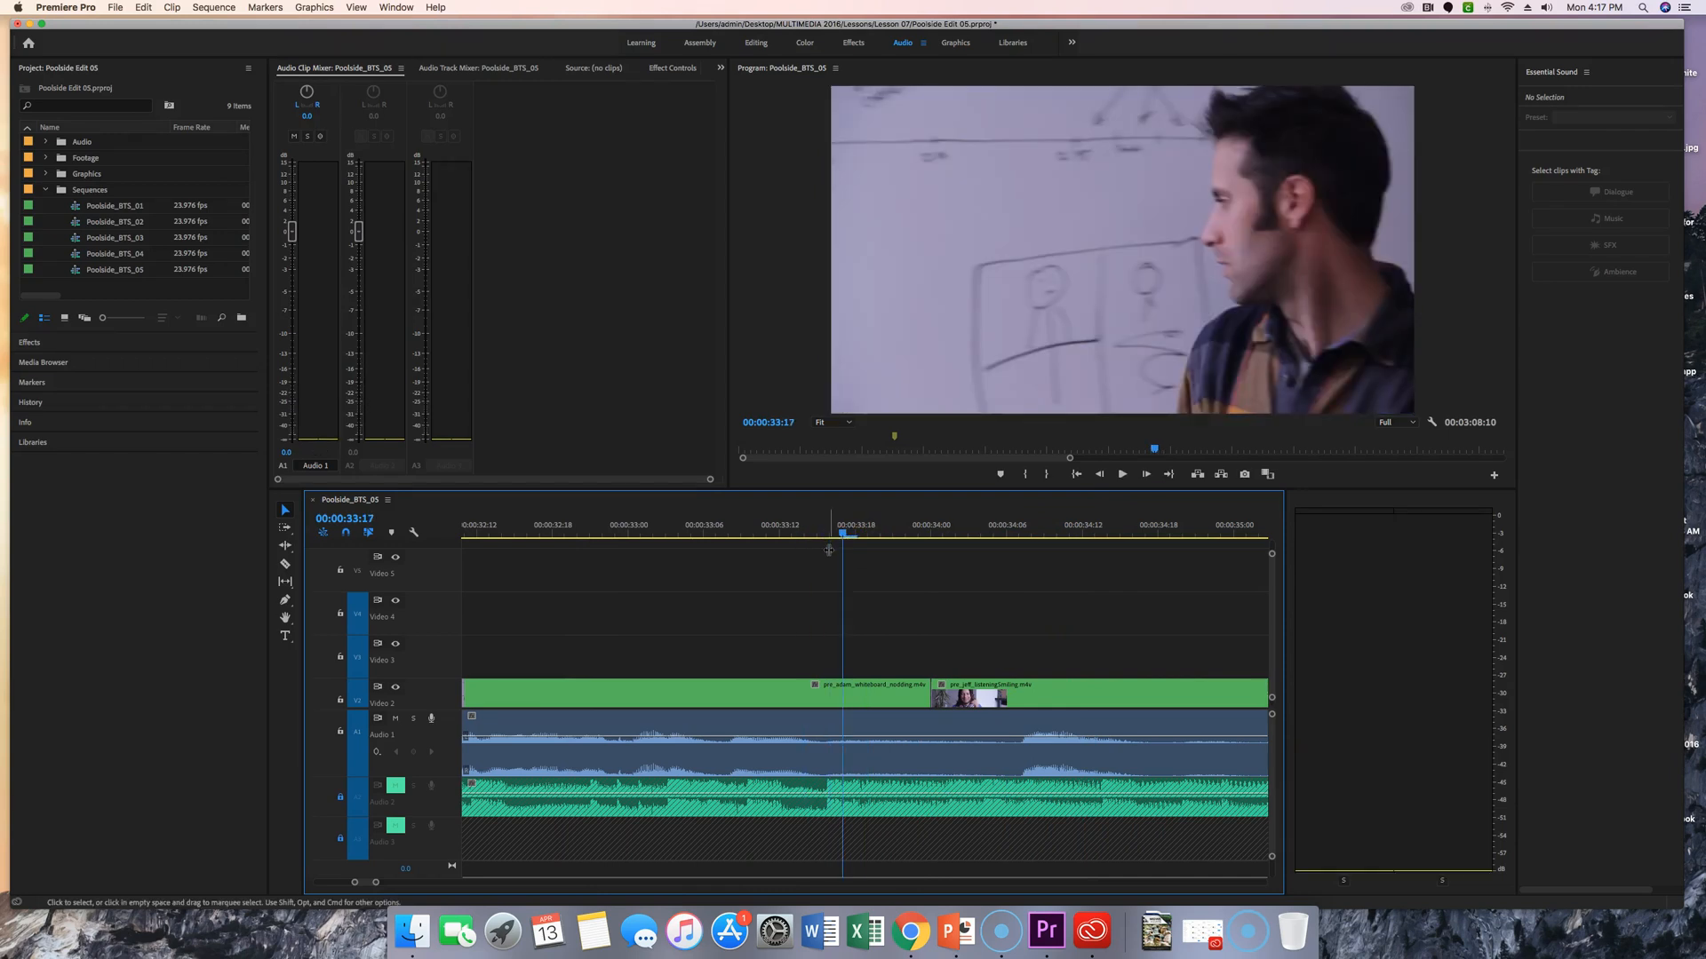
key(space)
key(space)
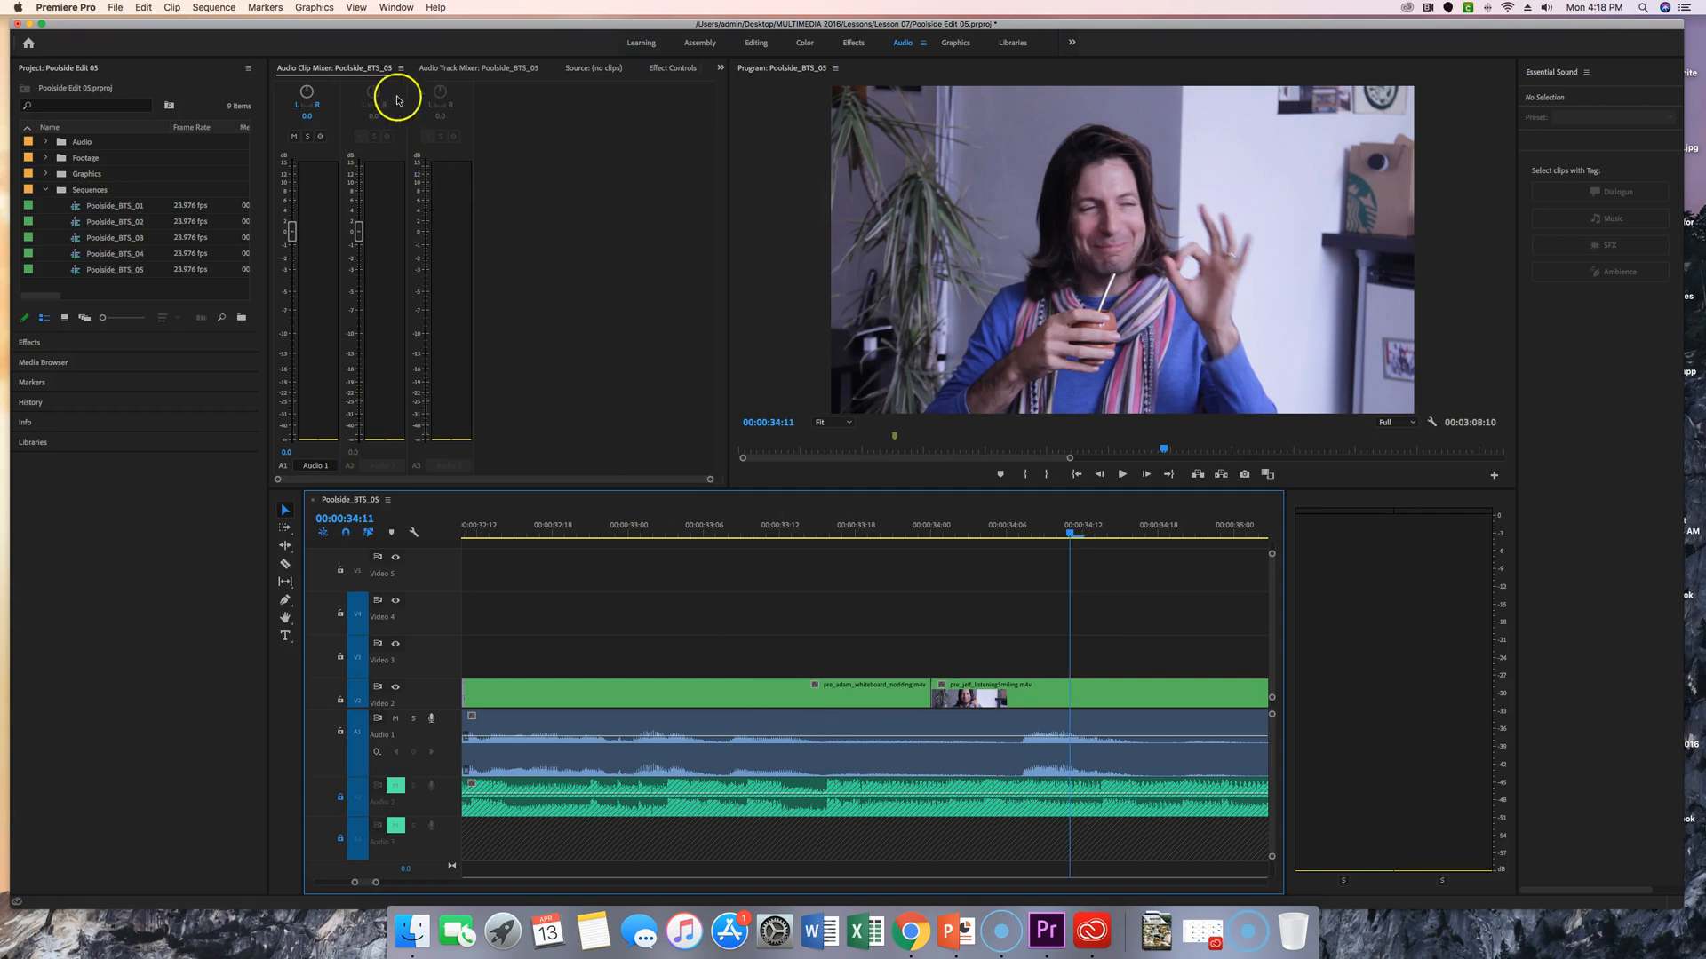
Switch from the Audio Clip Mixer to the Audio Track Mixer and play the sequence to watch the track level meters.
click(578, 169)
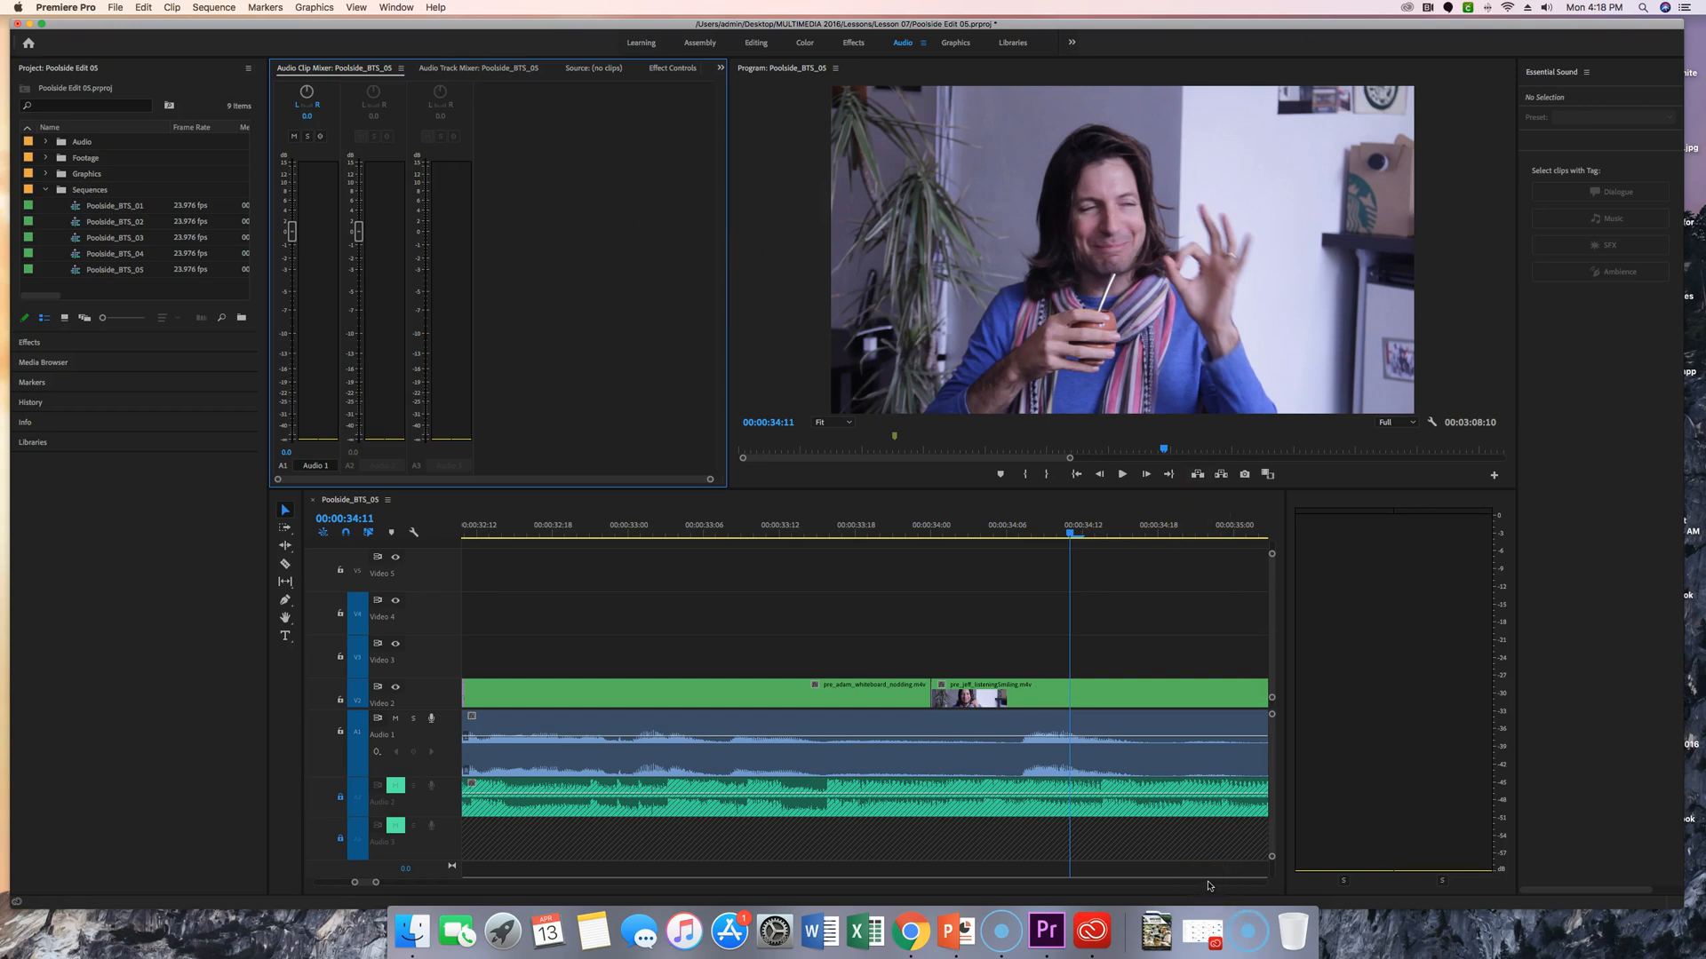
key(shift+6)
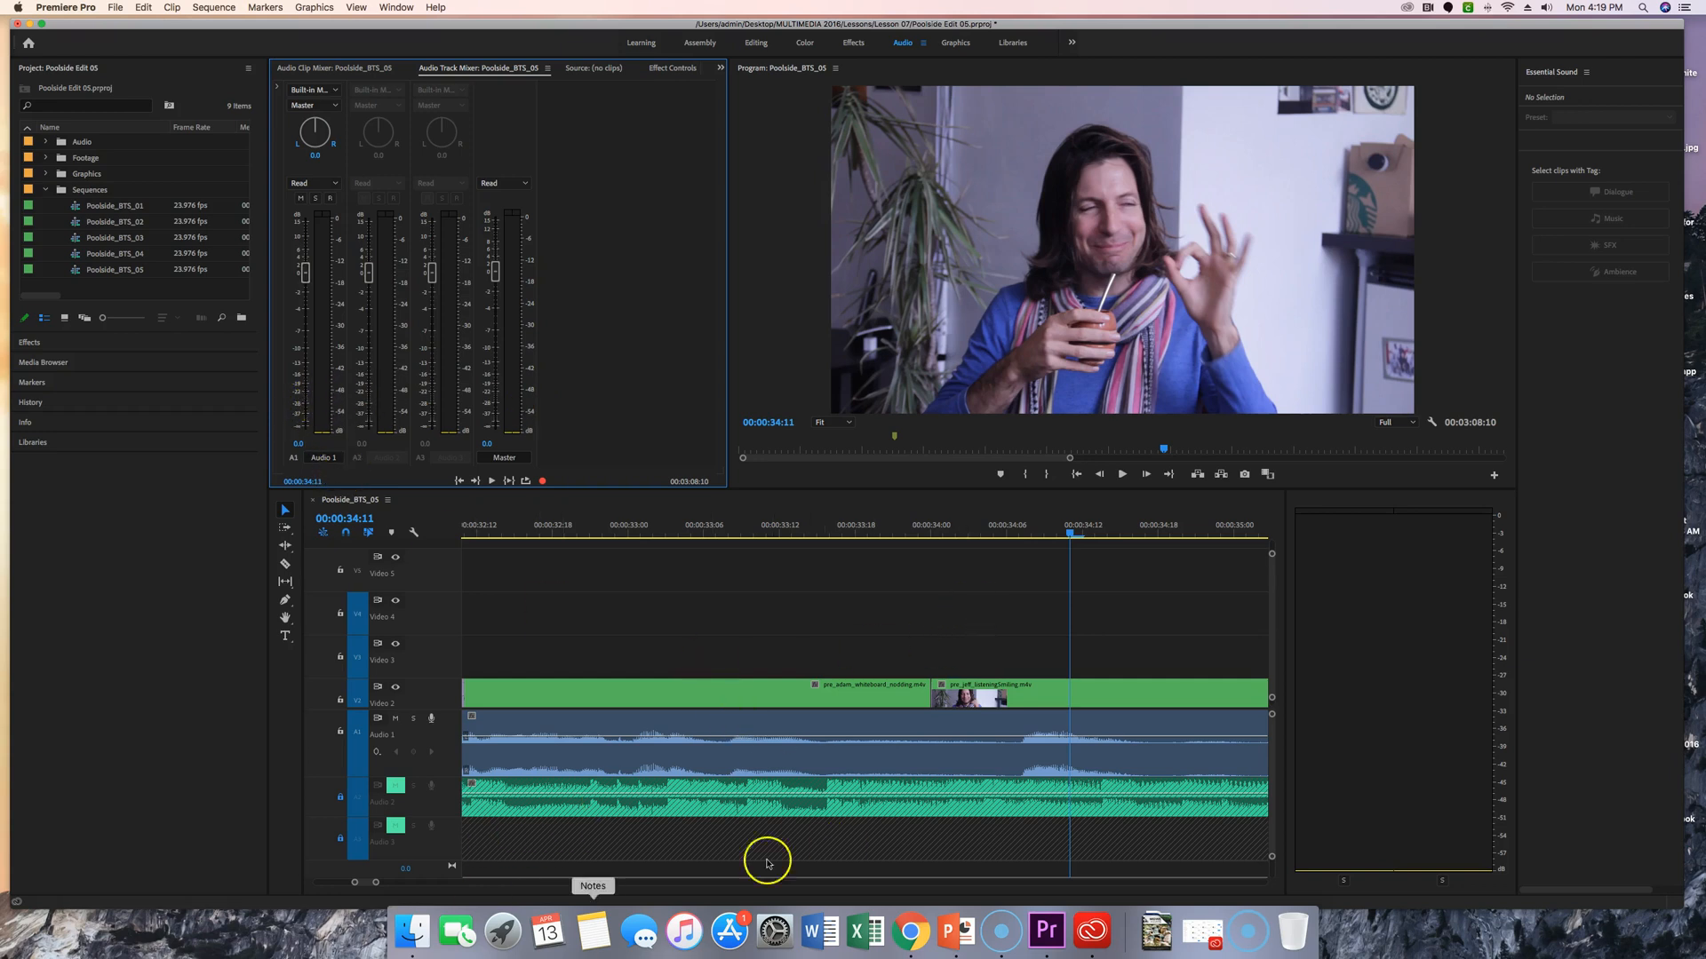
click(850, 604)
key(space)
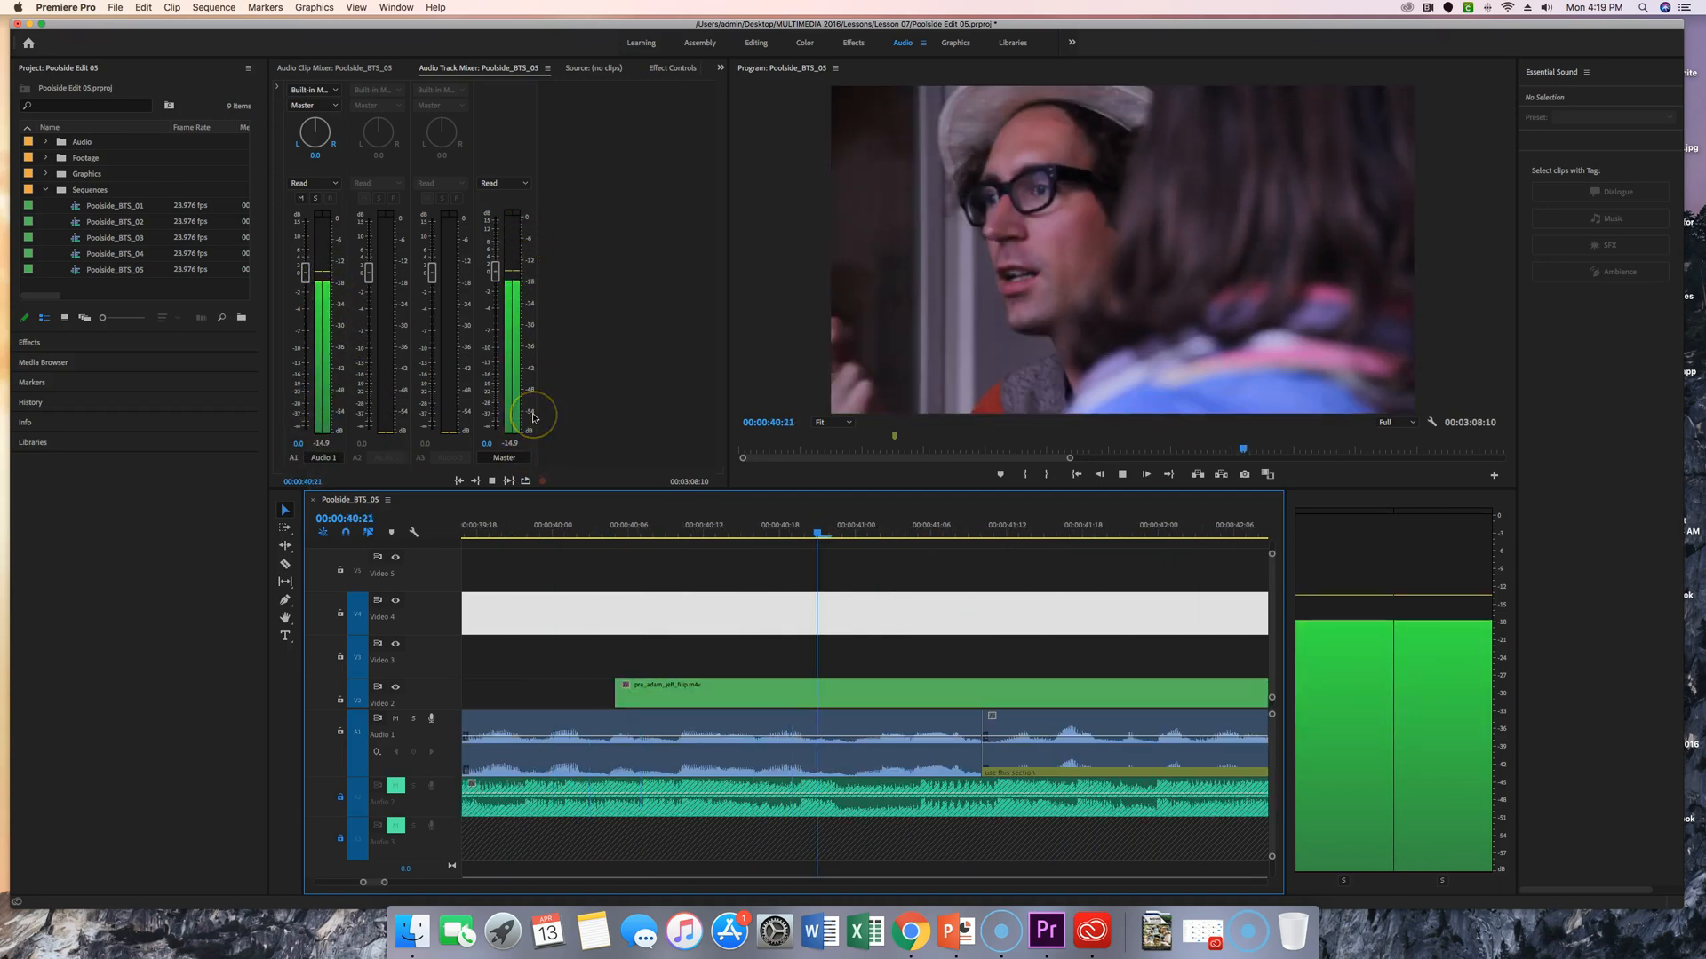
key(space)
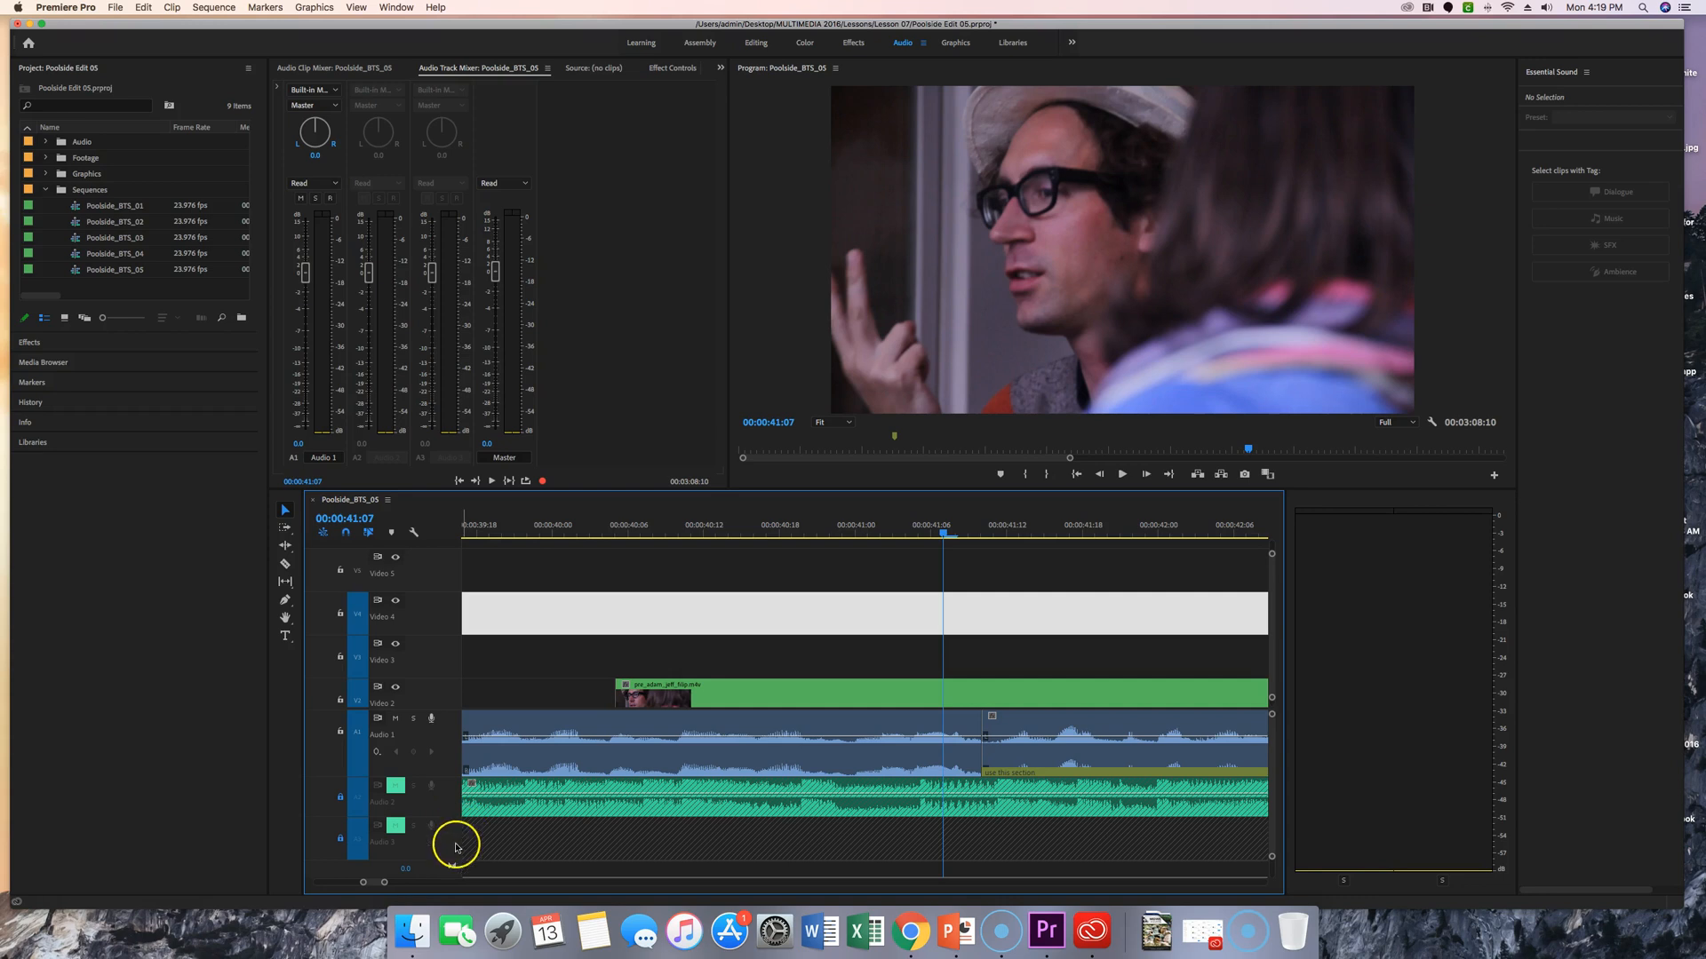
Make the Audio 2 track taller, then unlock and unmute the Audio 2 and Audio 3 tracks.
drag(444, 831, 444, 845)
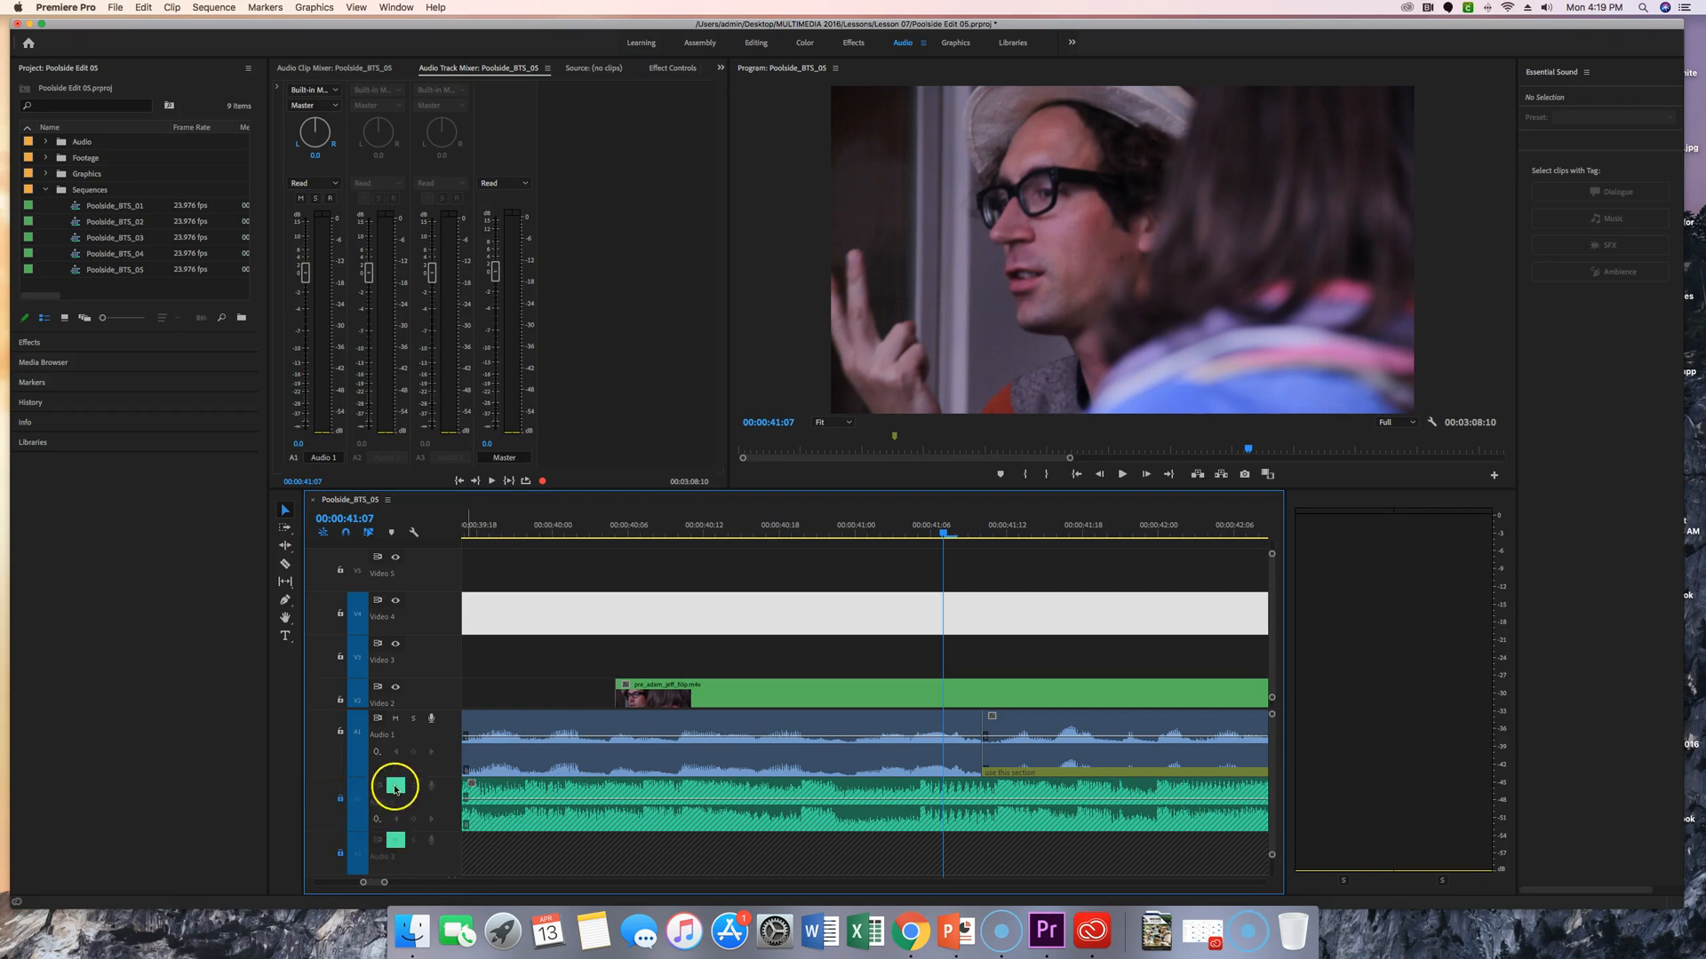
click(342, 800)
click(396, 787)
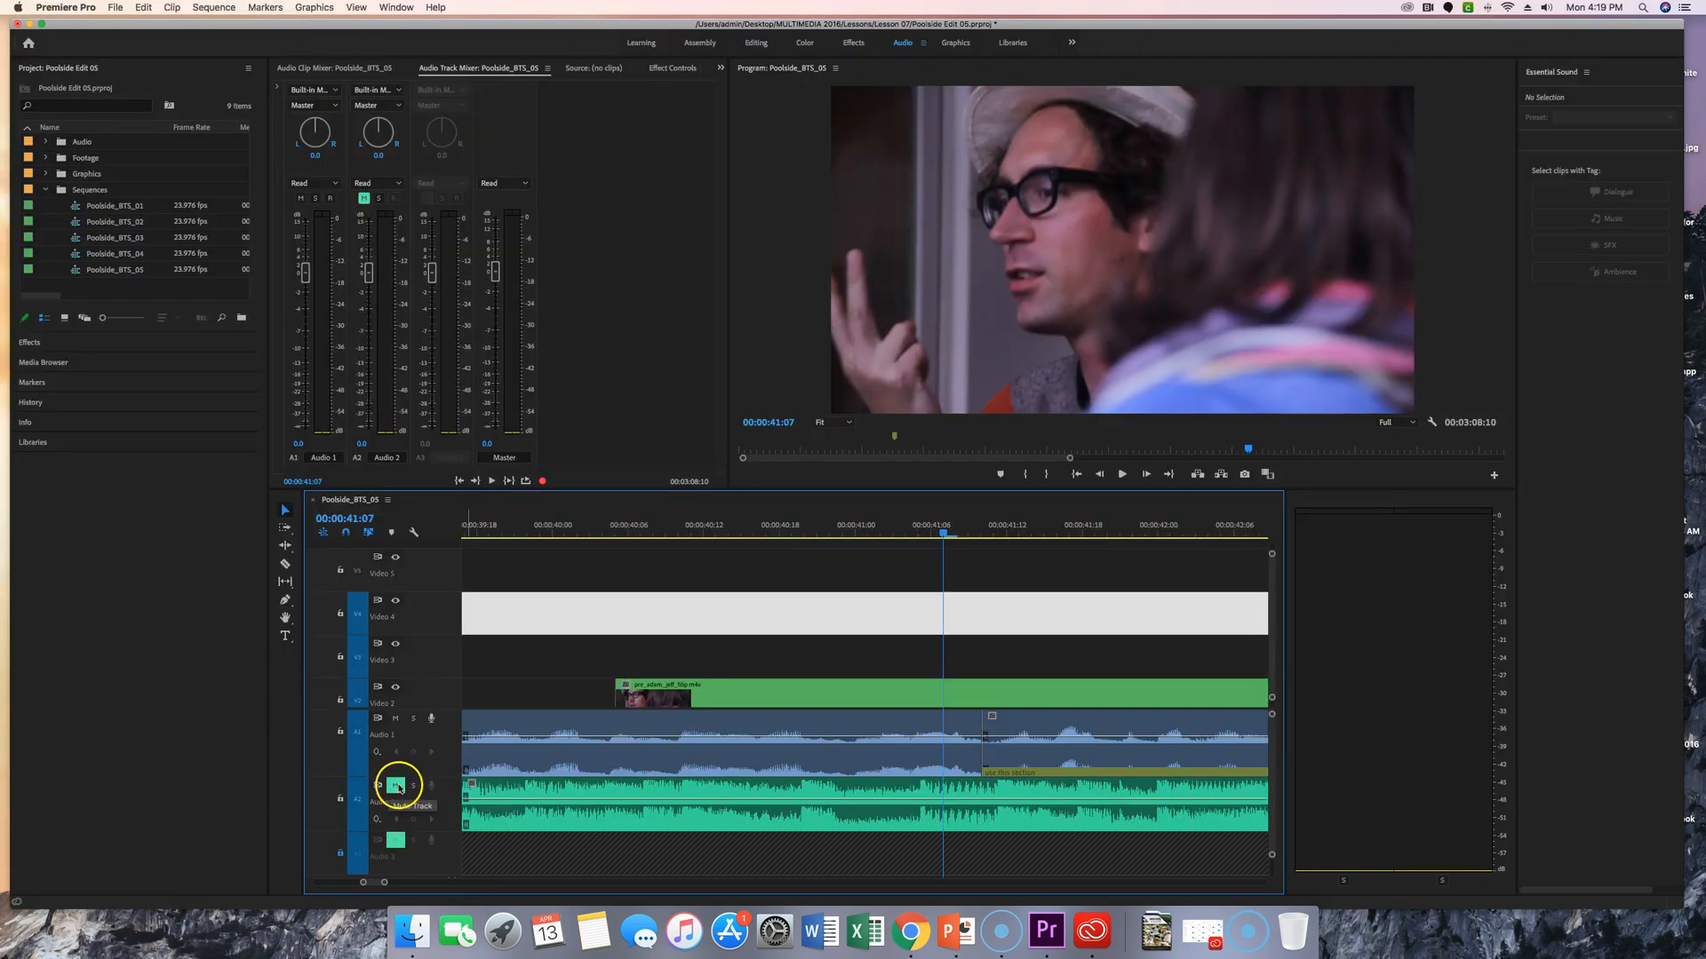
click(340, 855)
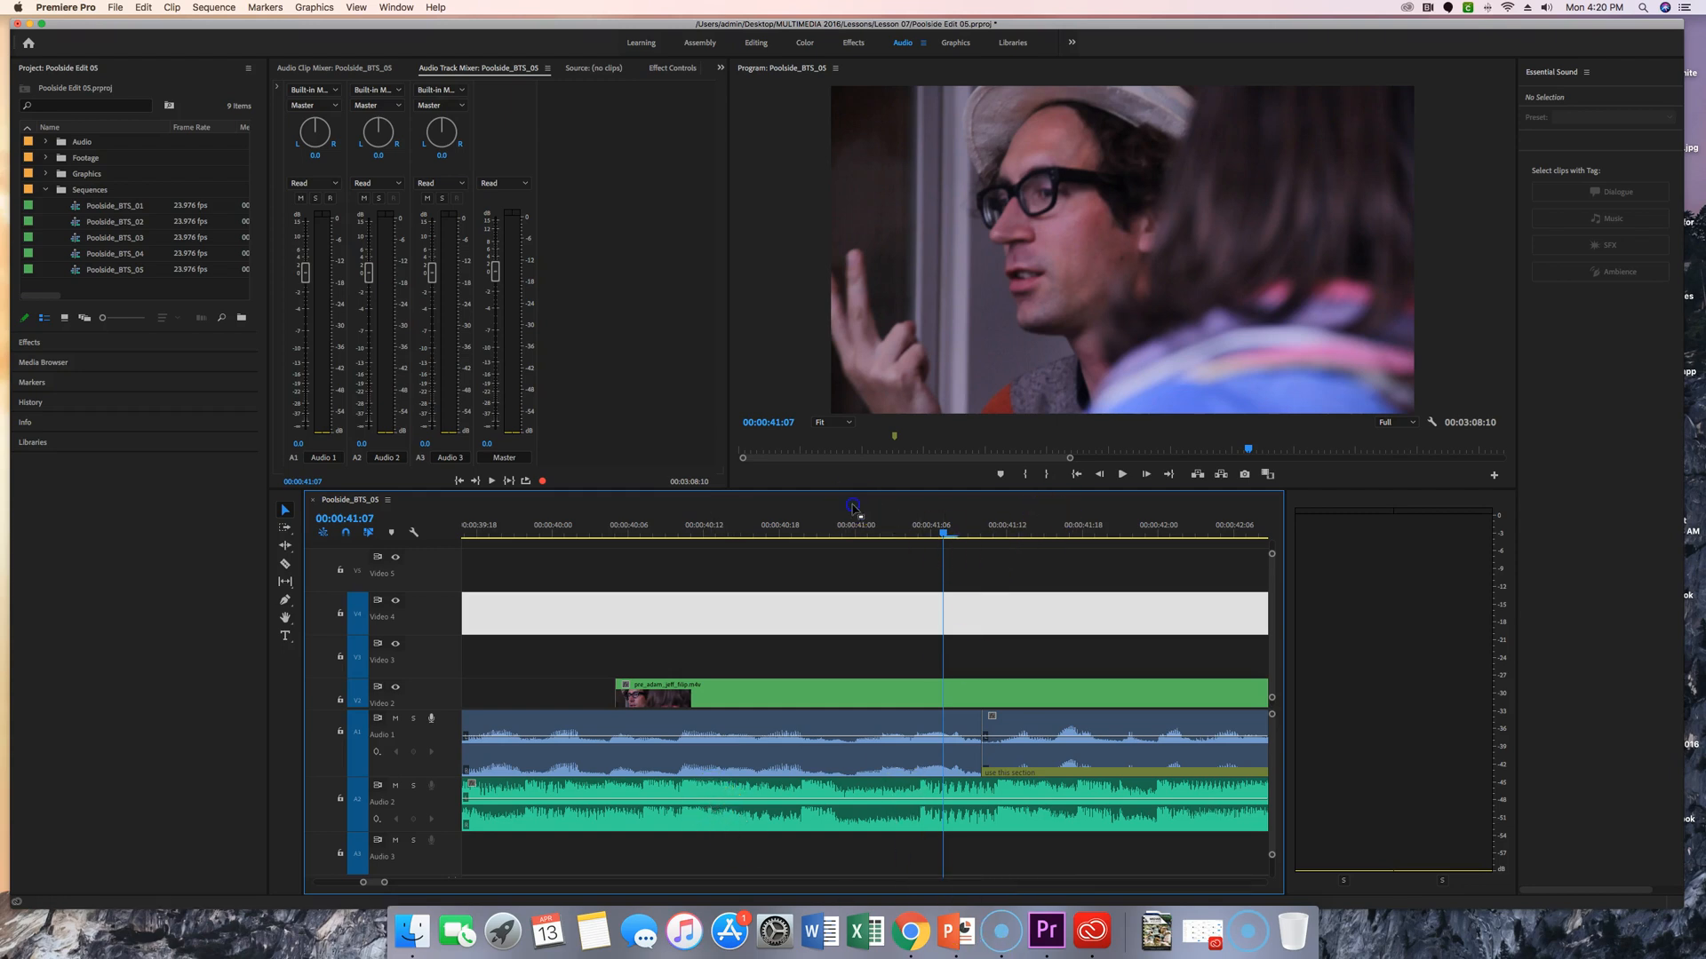
View the whole sequence and move the playhead to 00:02:42:05, where the Audio 2 and Audio 3 music clips overlap.
key(minus)
key(minus)
key(minus)
key(minus)
key(minus)
key(minus)
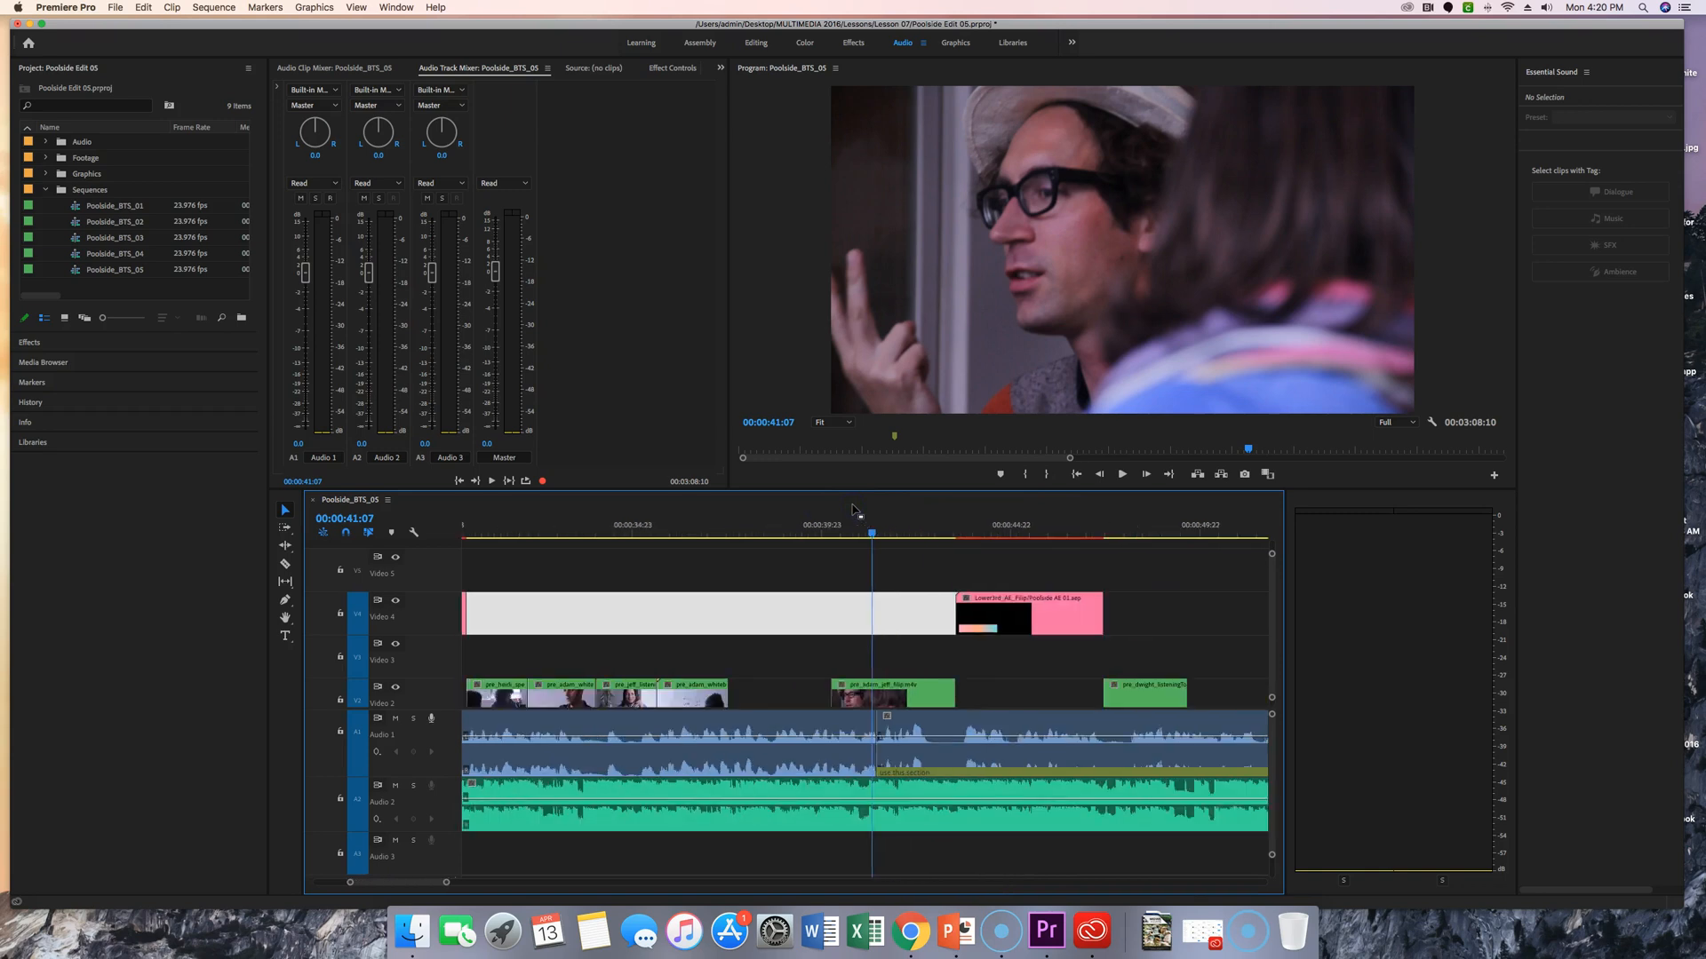
key(minus)
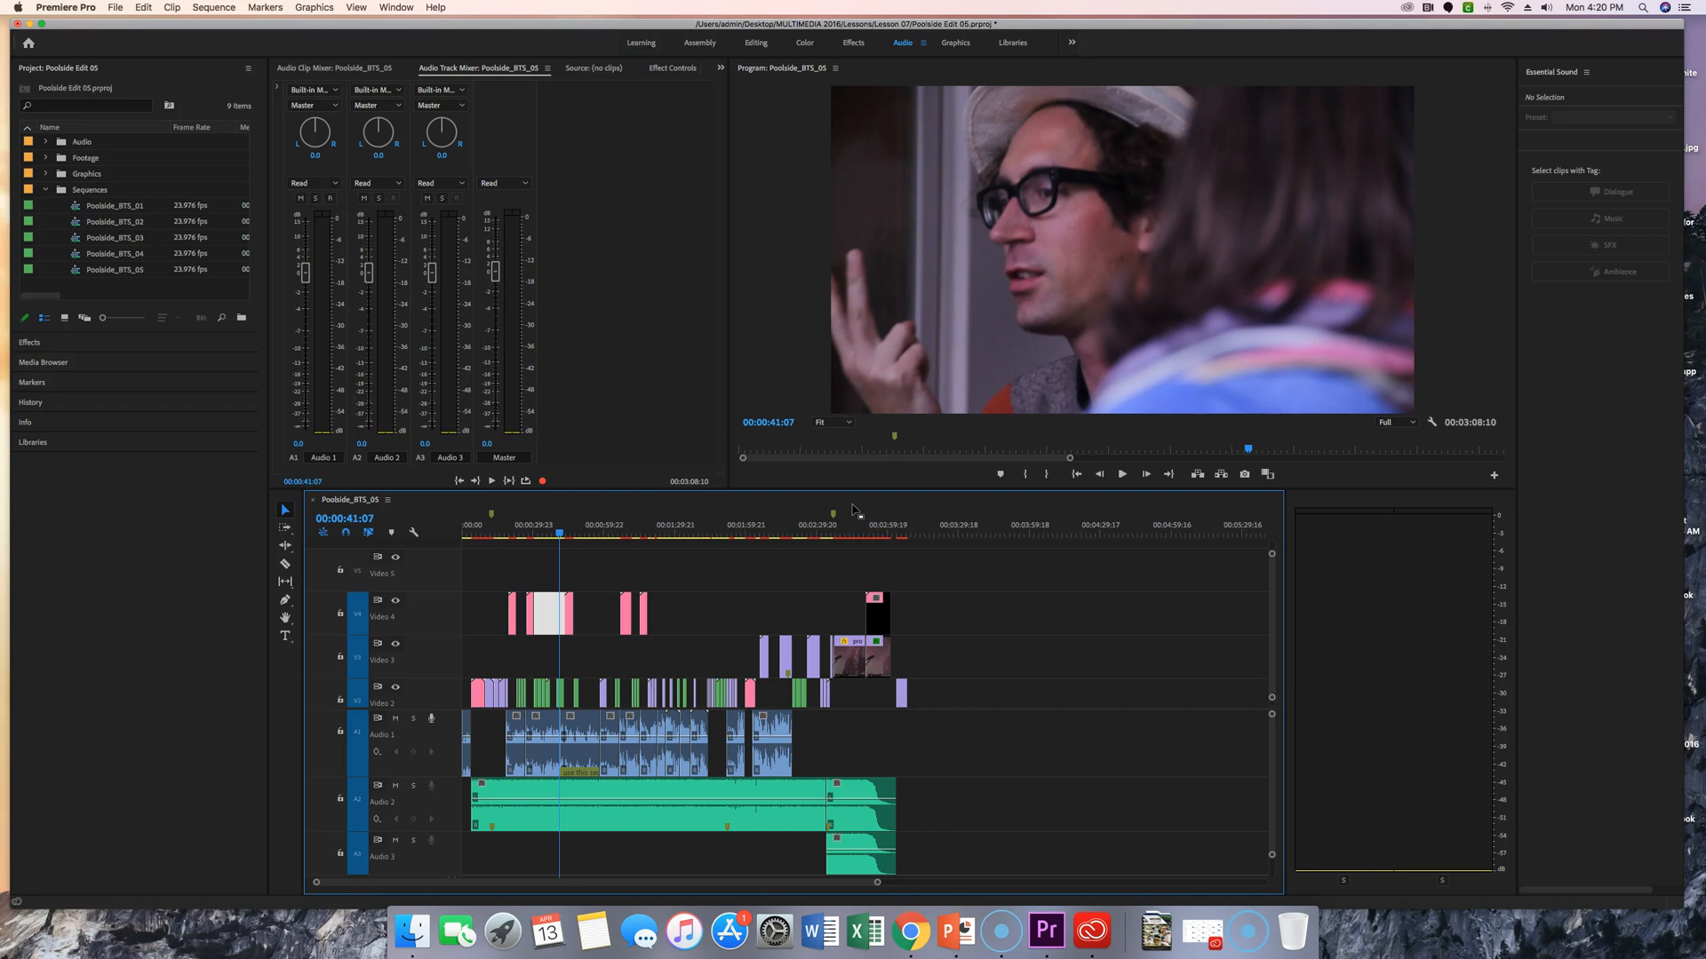
drag(560, 533, 843, 588)
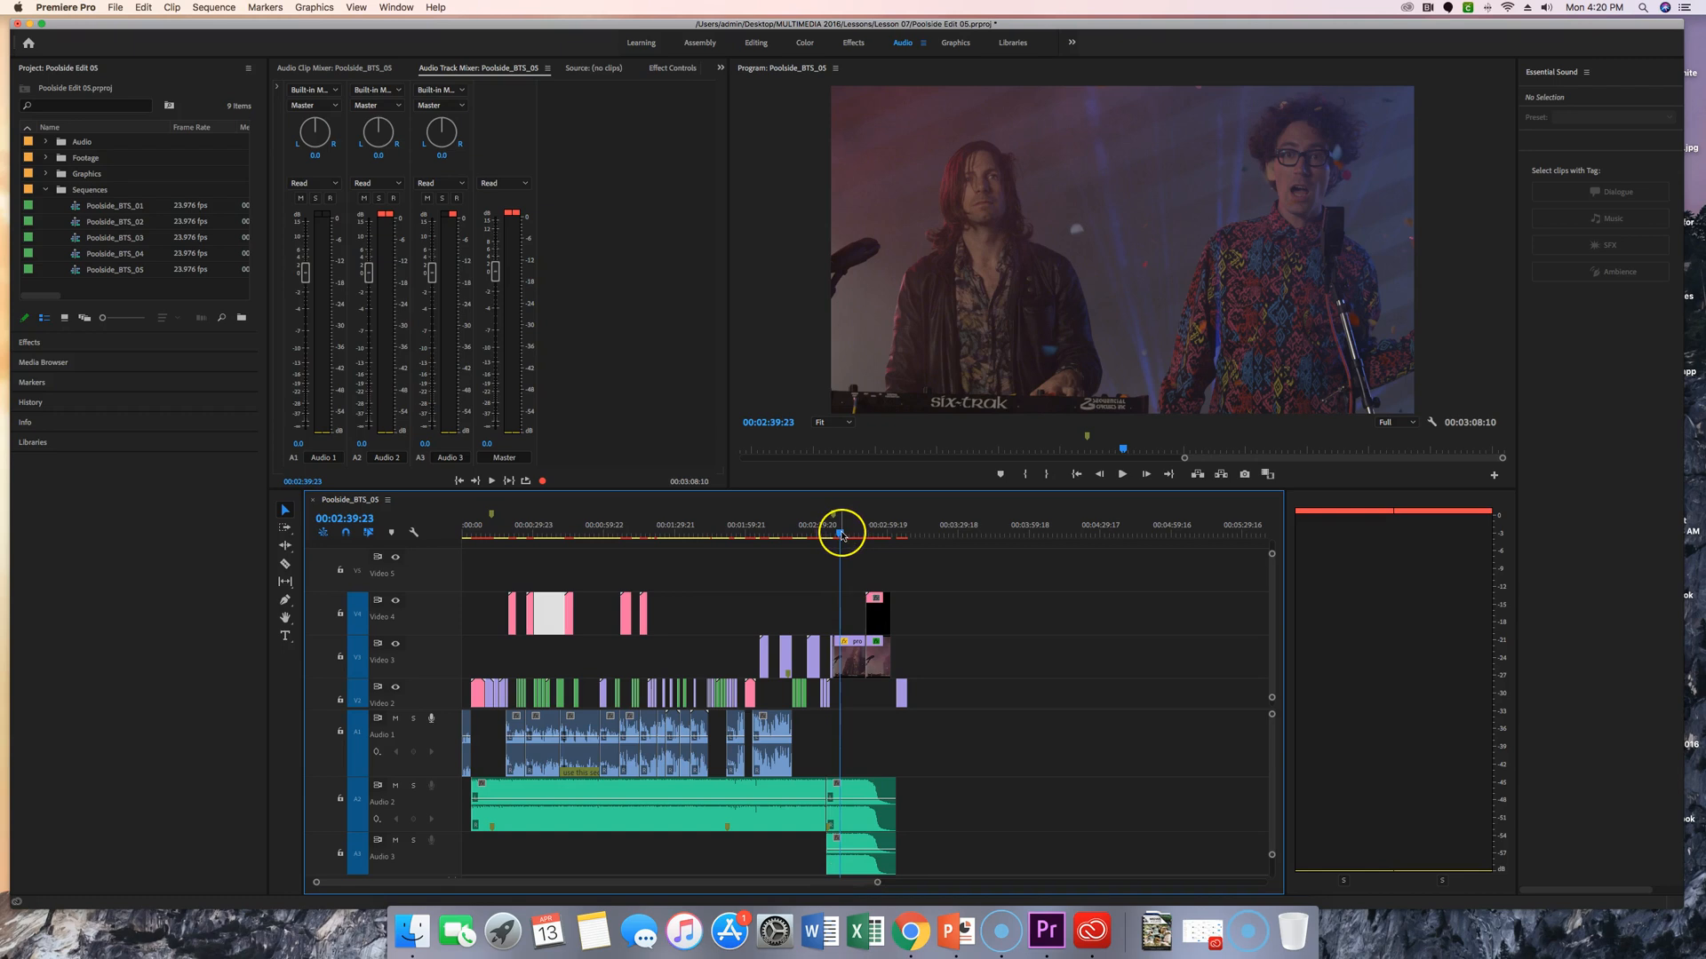
key(ctrl+grave)
mouse_move(841, 533)
mouse_down()
mouse_move(791, 534)
mouse_move(845, 534)
mouse_up()
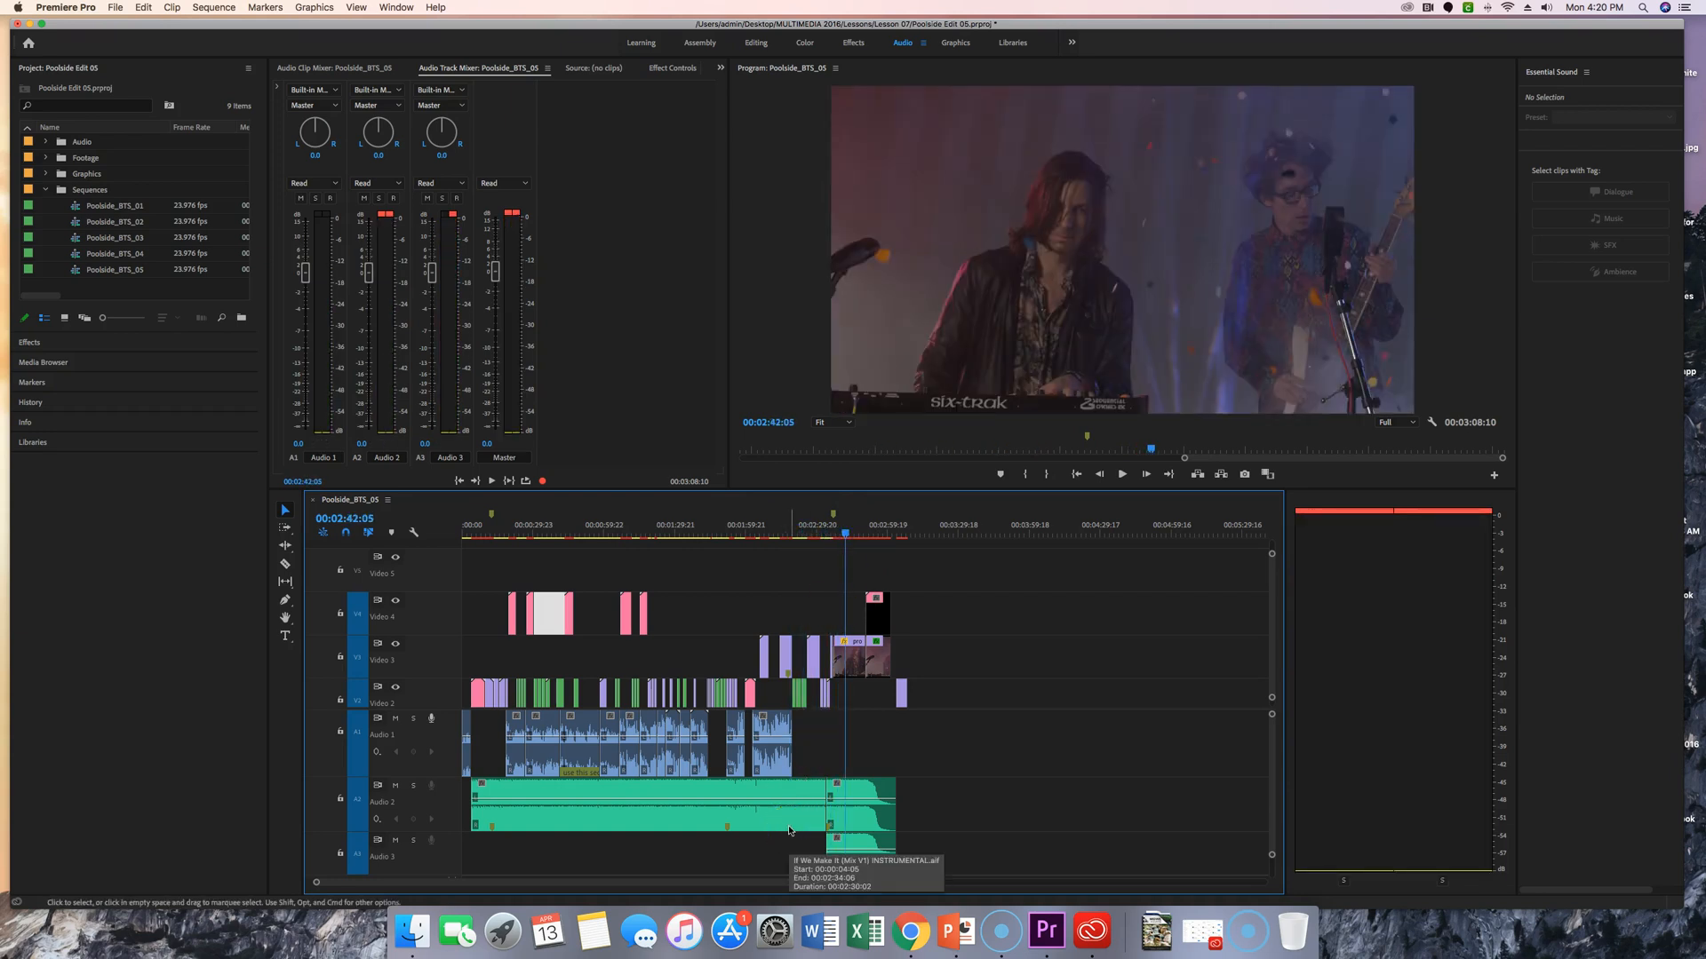
Select the last music clip on Audio 2 and bring up its clip options, including Enable.
click(880, 795)
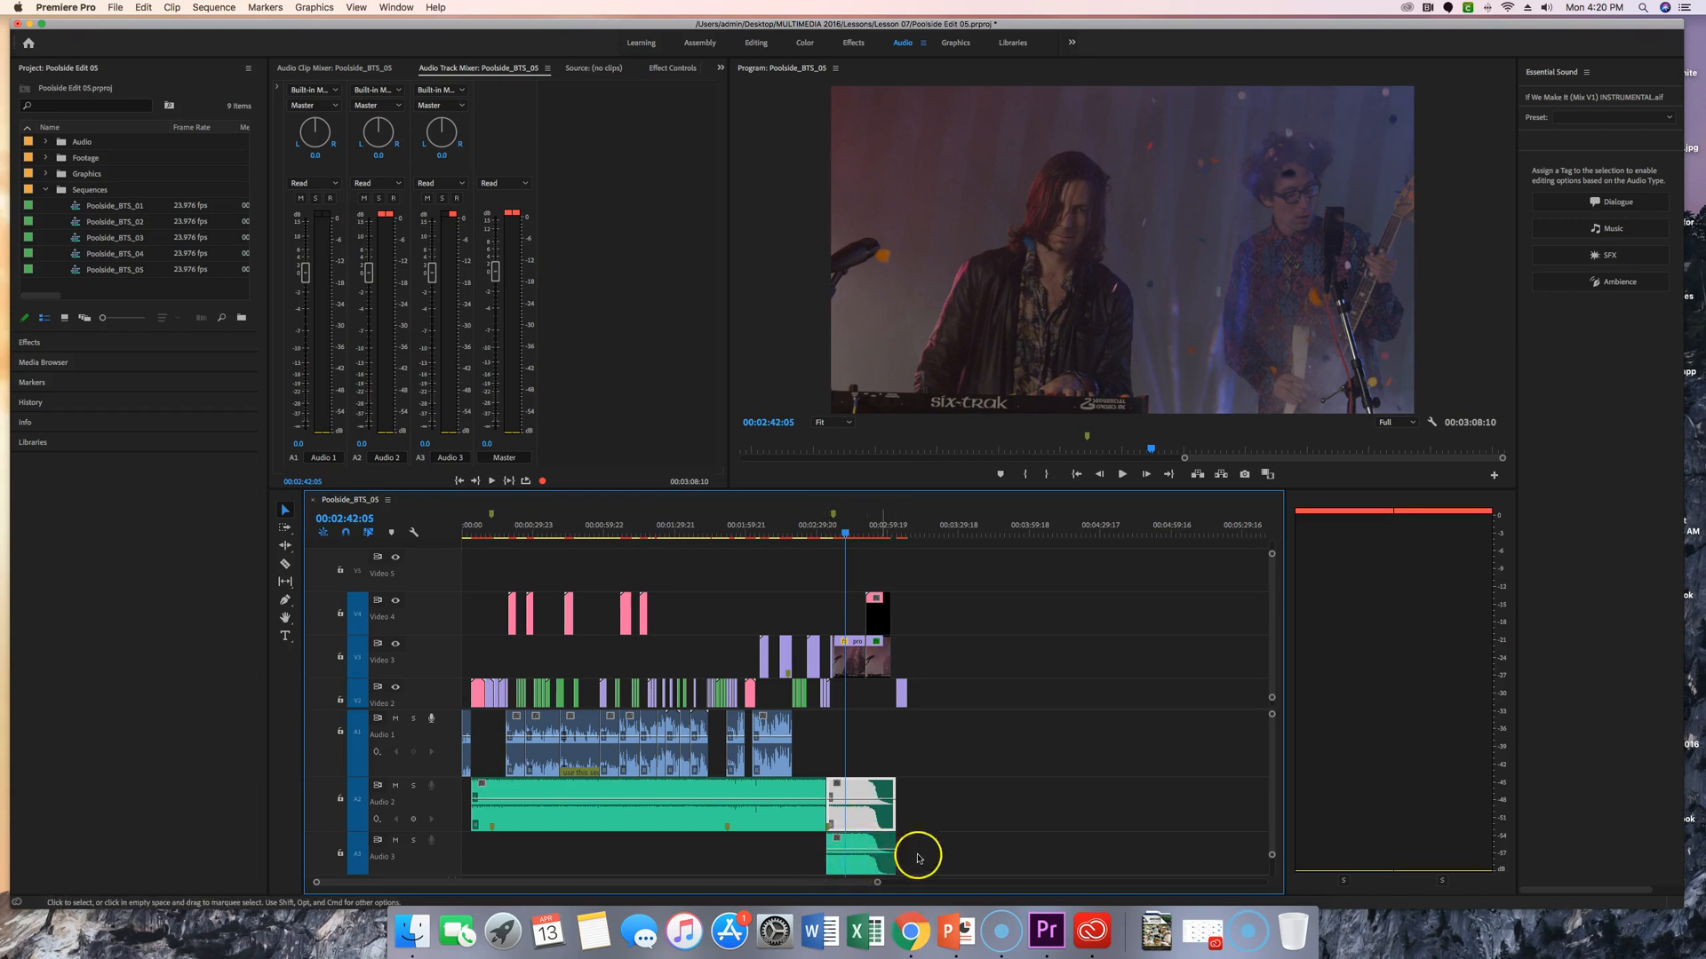
right_click(859, 792)
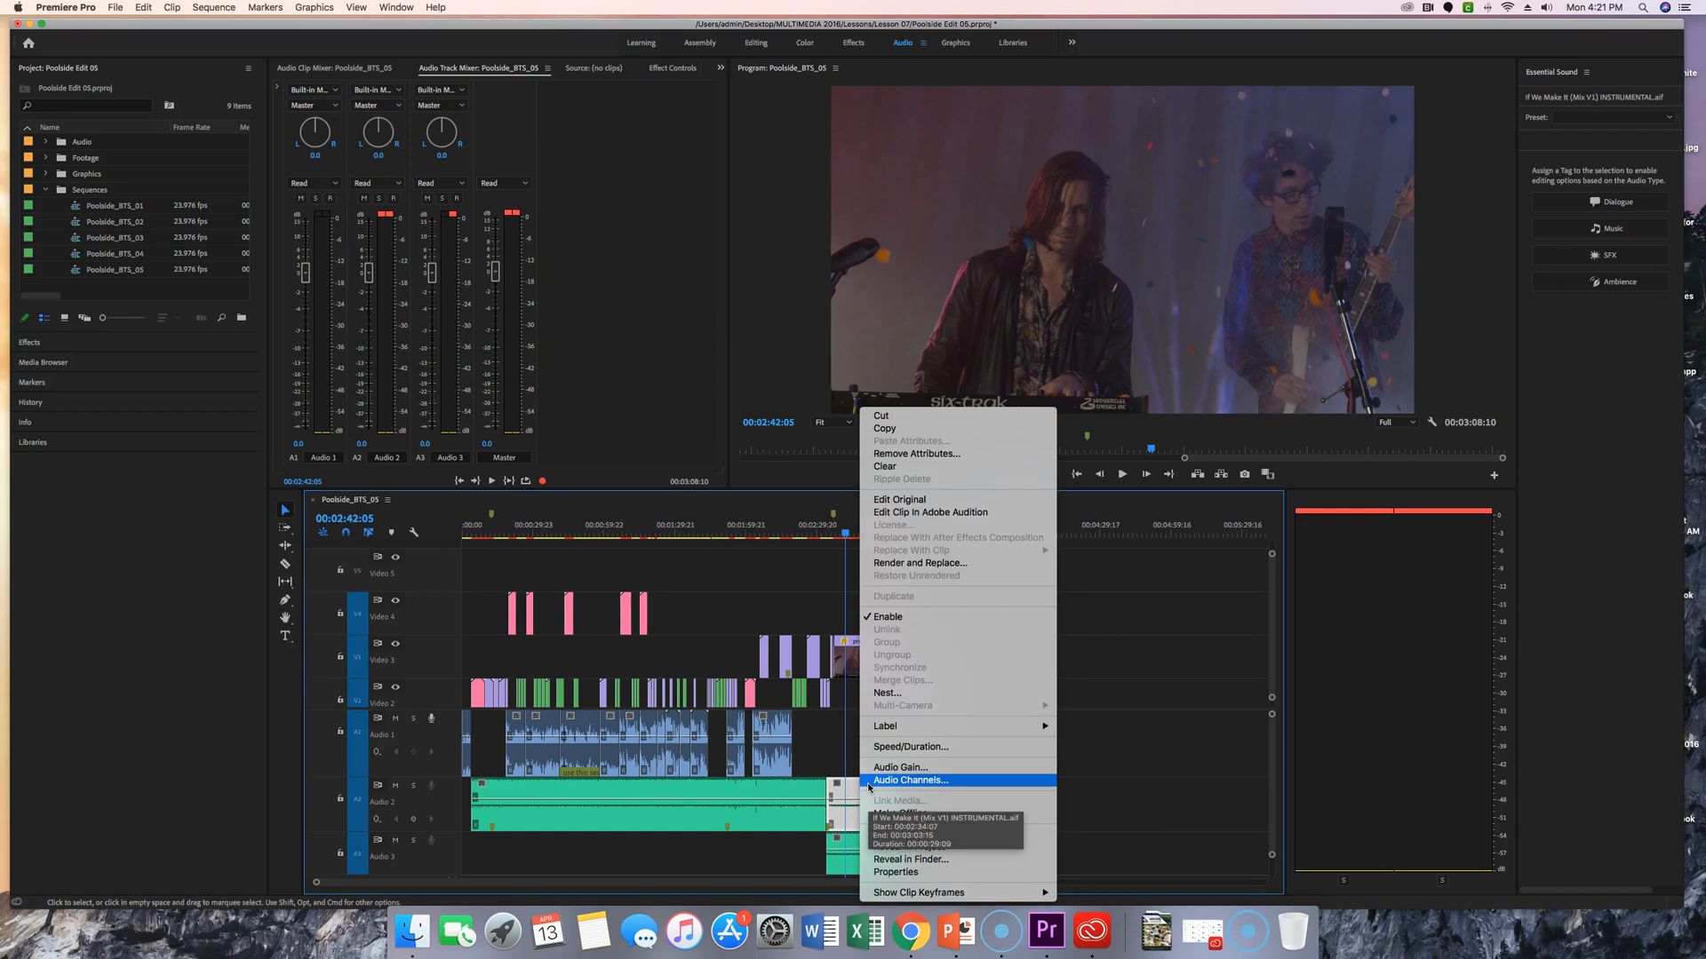
click(892, 620)
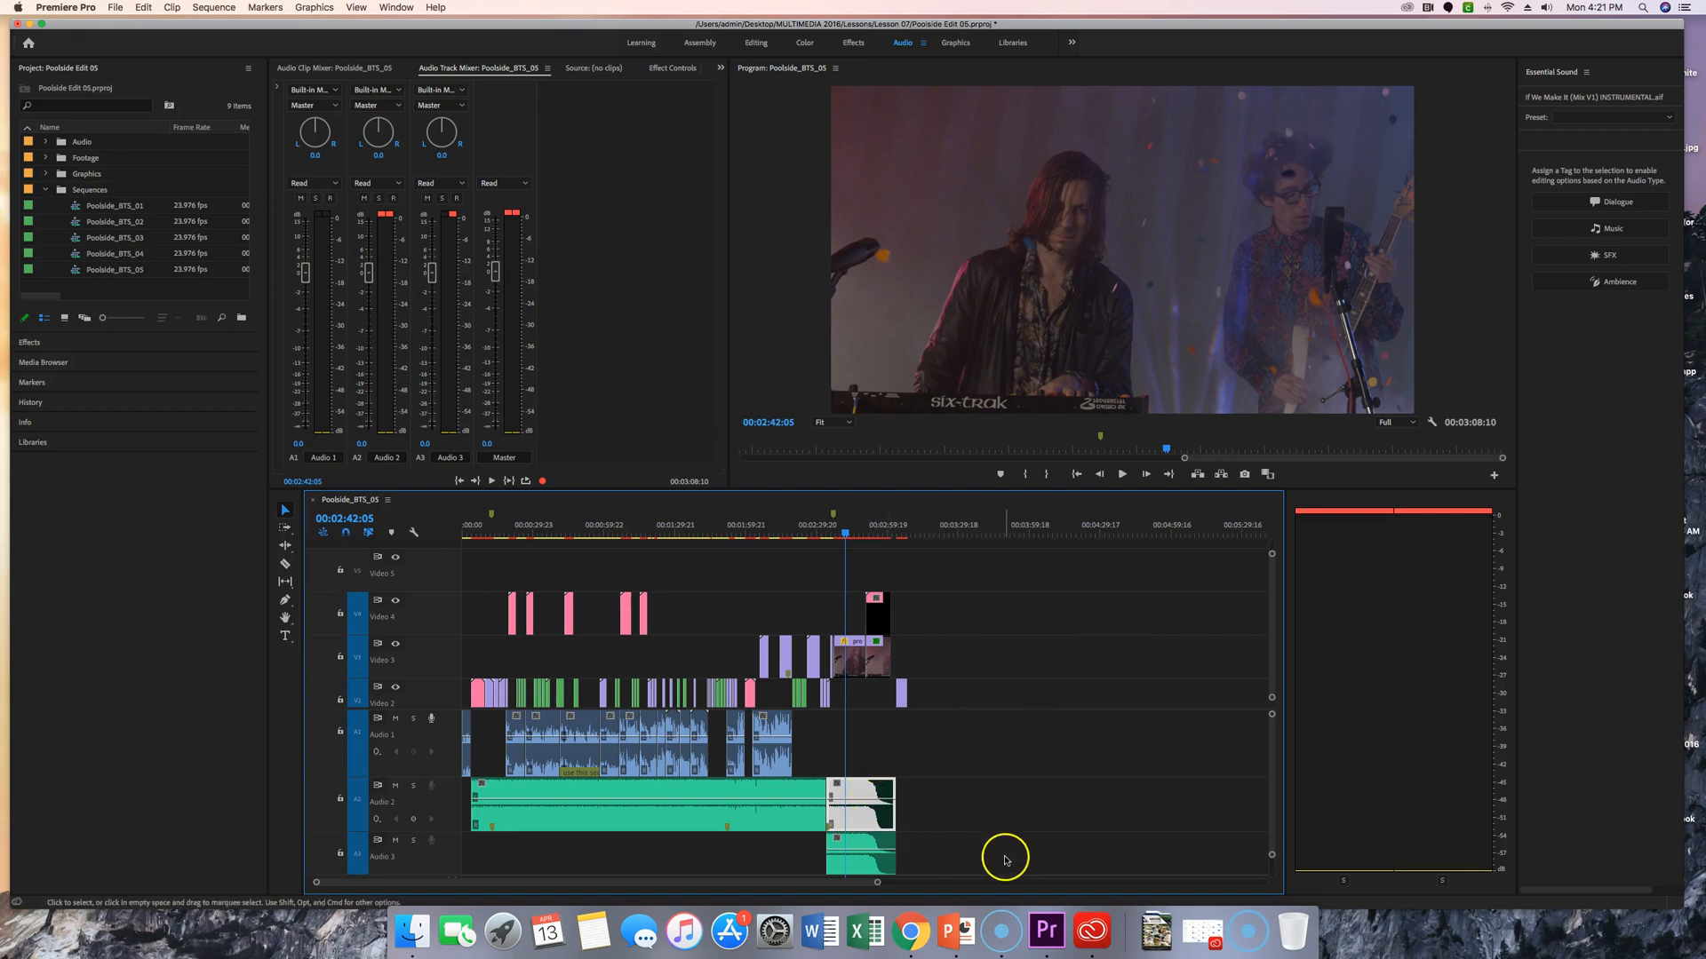
Return to the sequence start, move to the title at 00:00:05:08 and play the opening music with the system volume adjusted.
drag(846, 535, 815, 555)
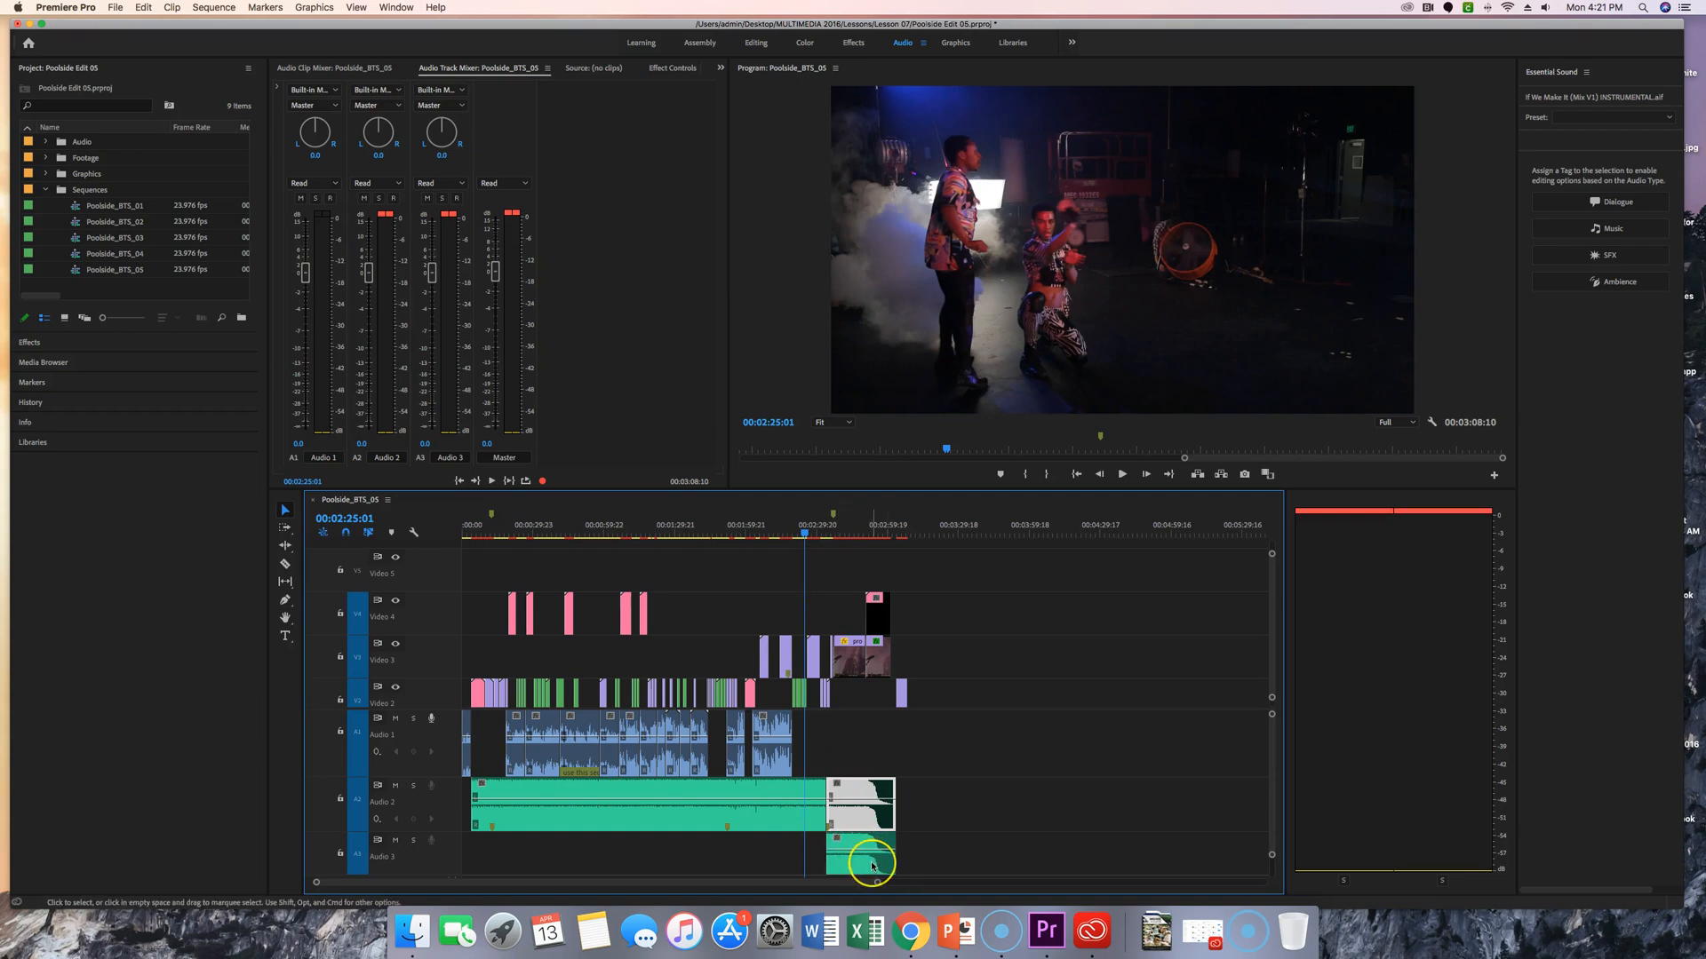
key(XF86AudioRaiseVolume)
key(Home)
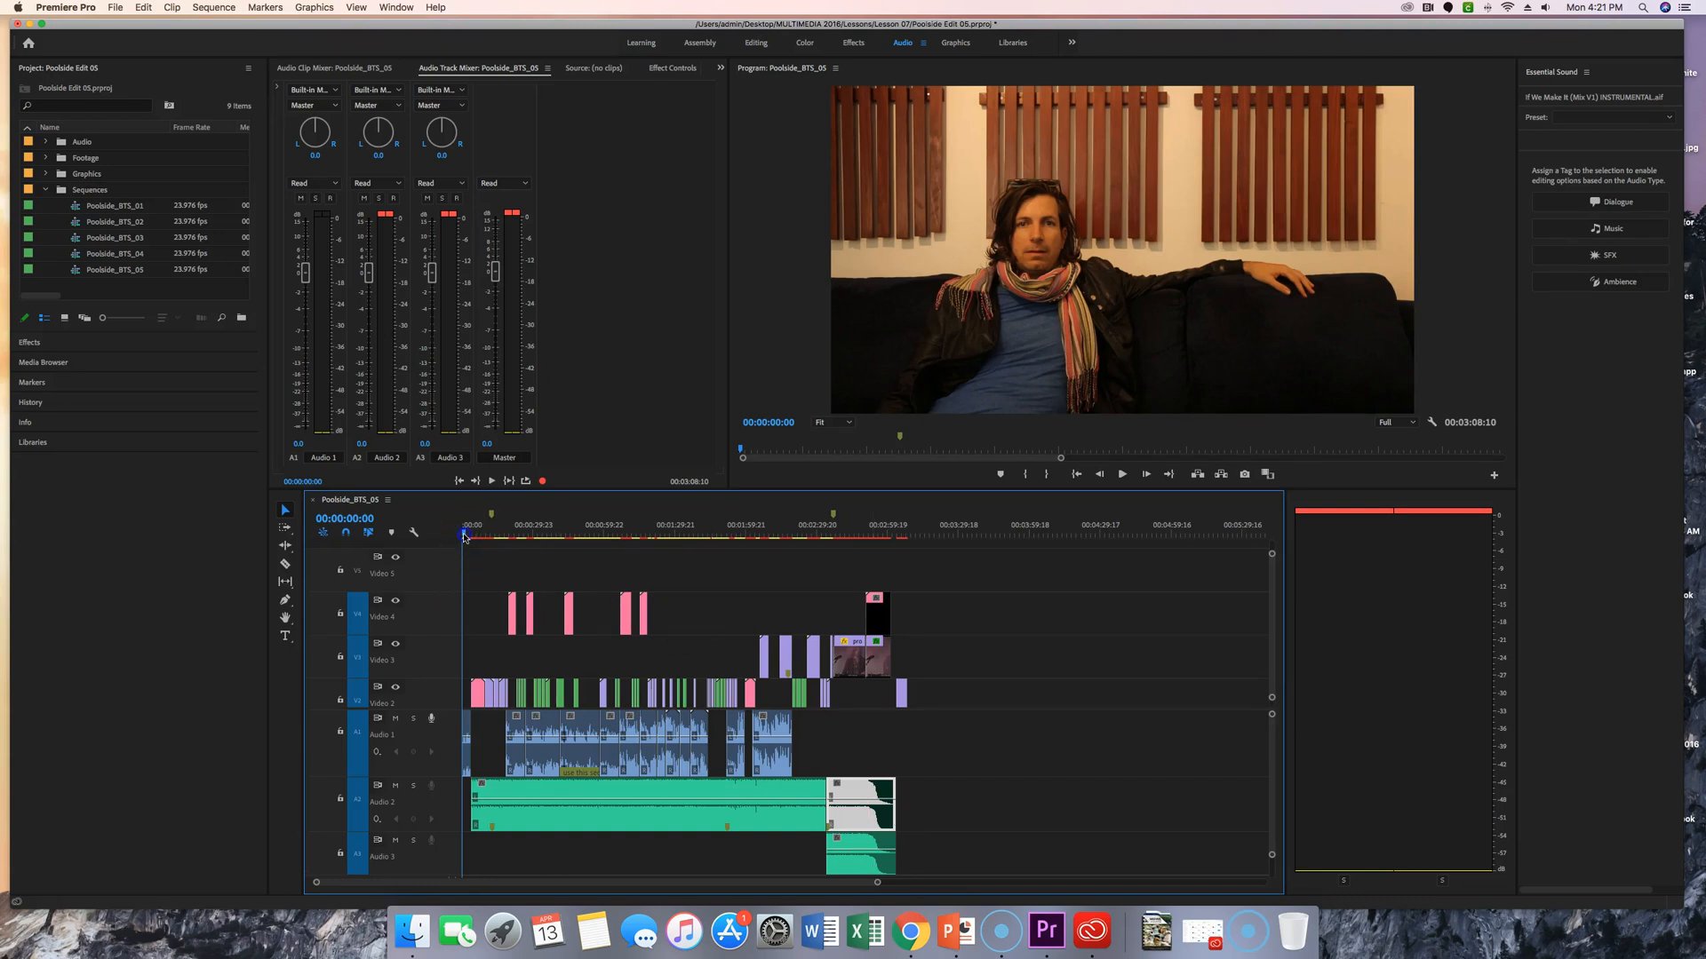
drag(464, 536, 477, 538)
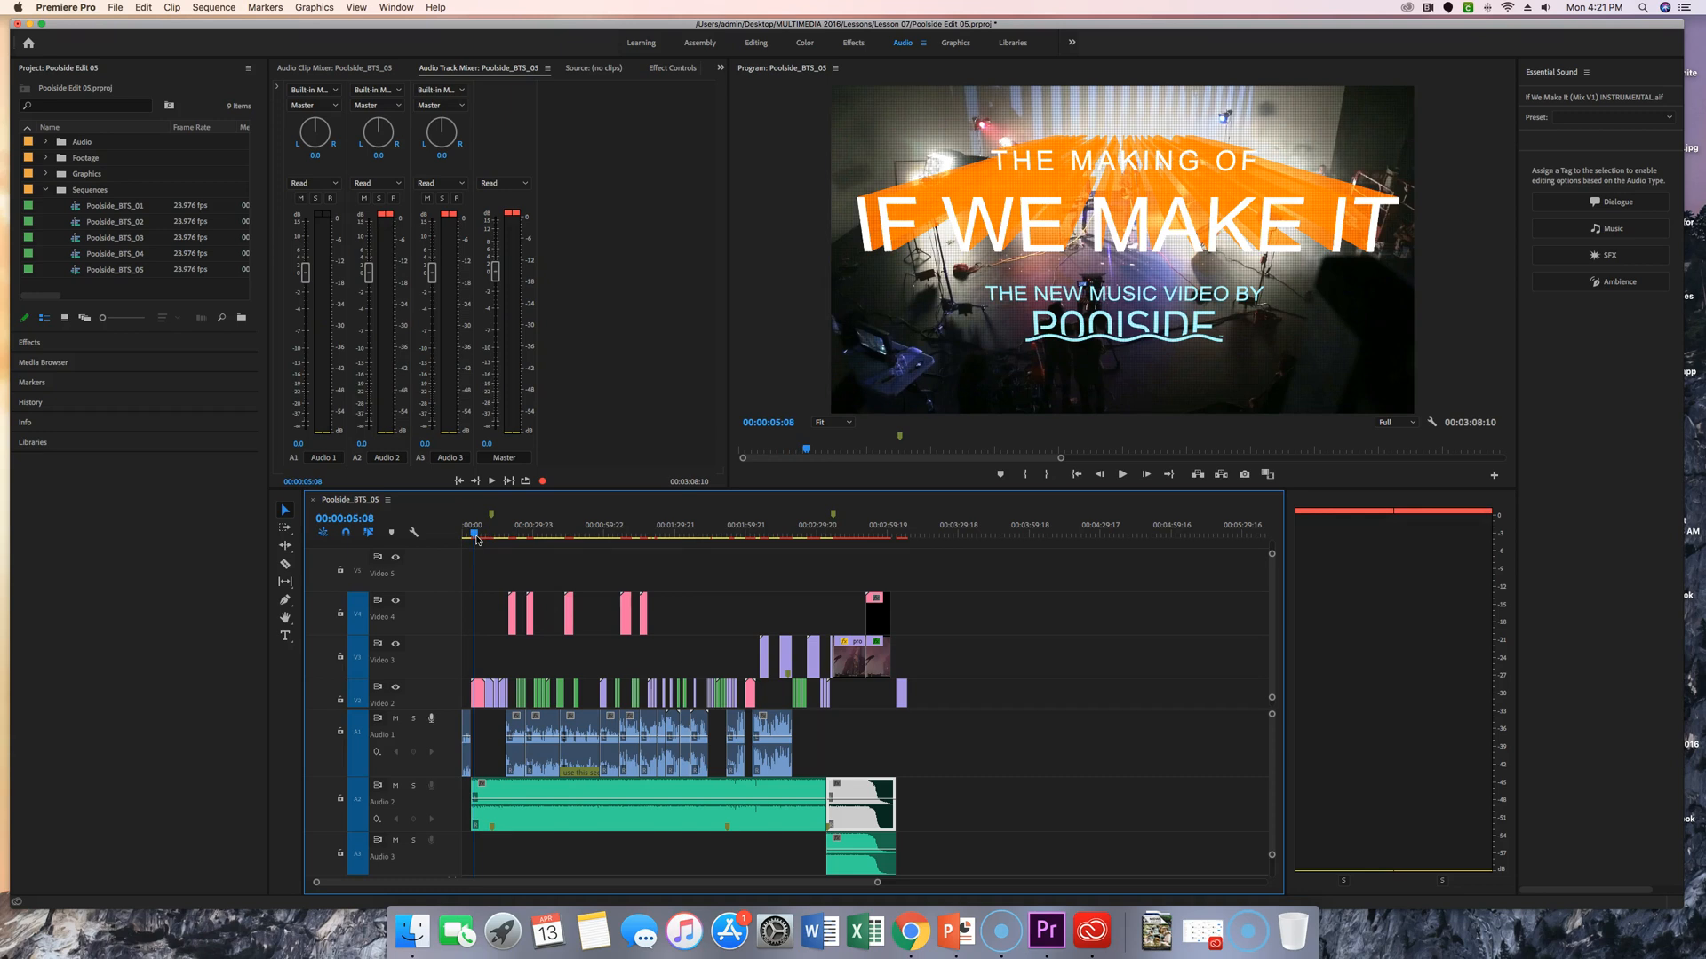
key(XF86AudioRaiseVolume)
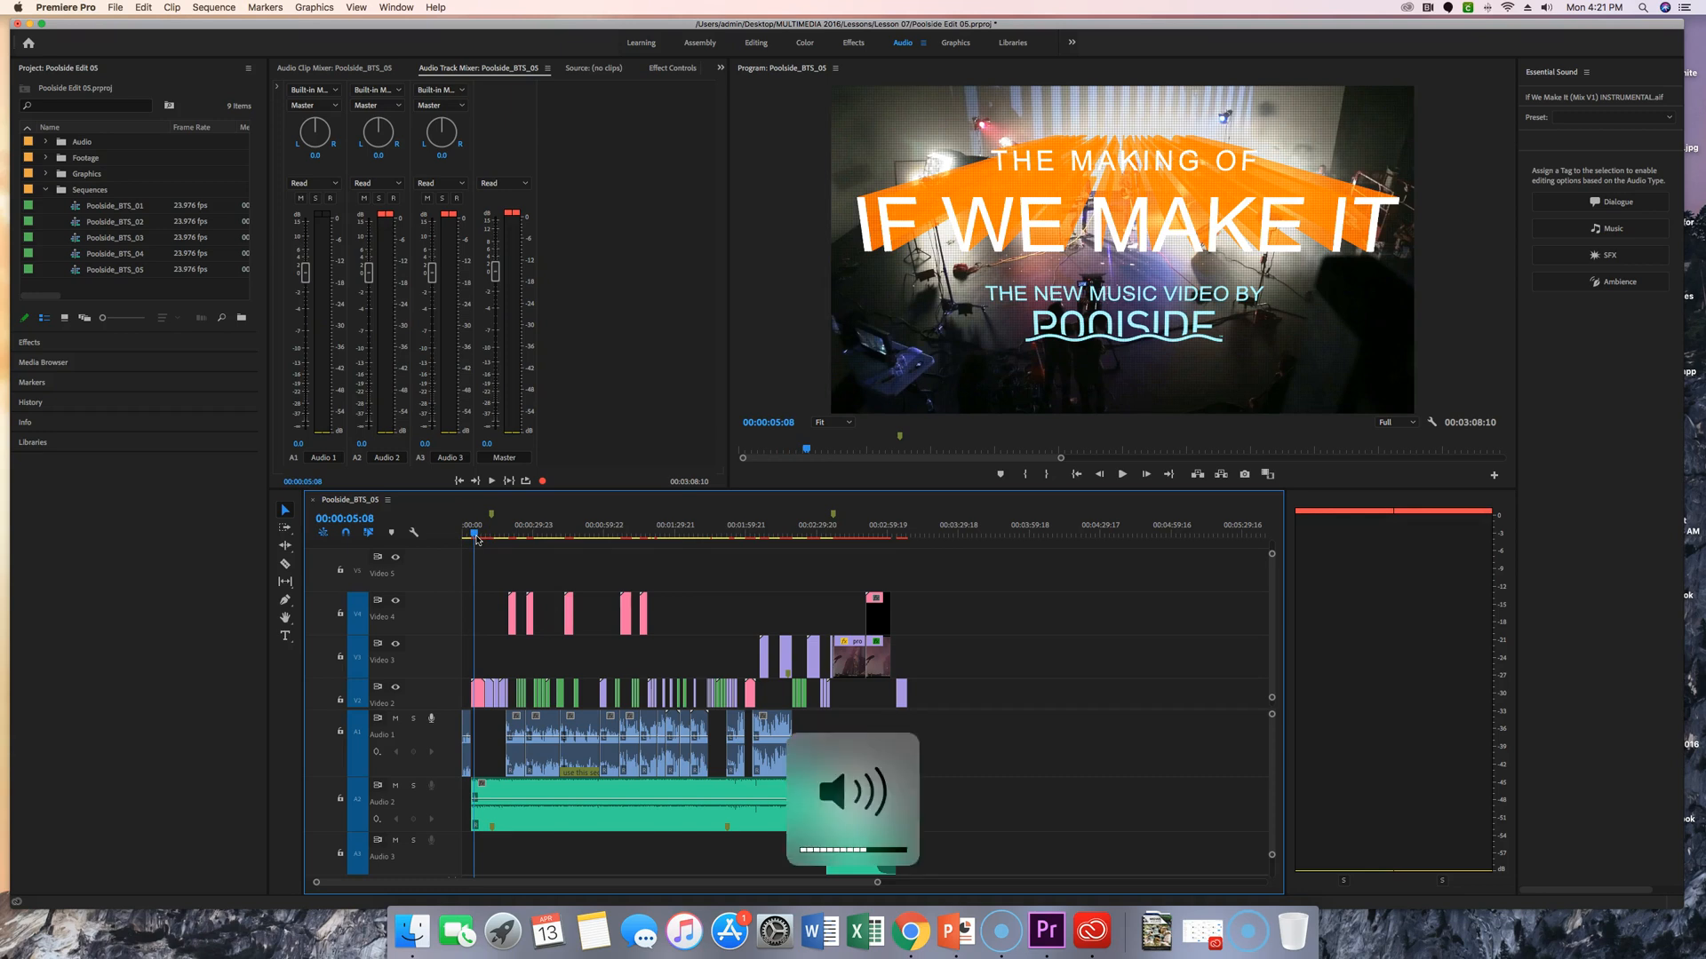
key(space)
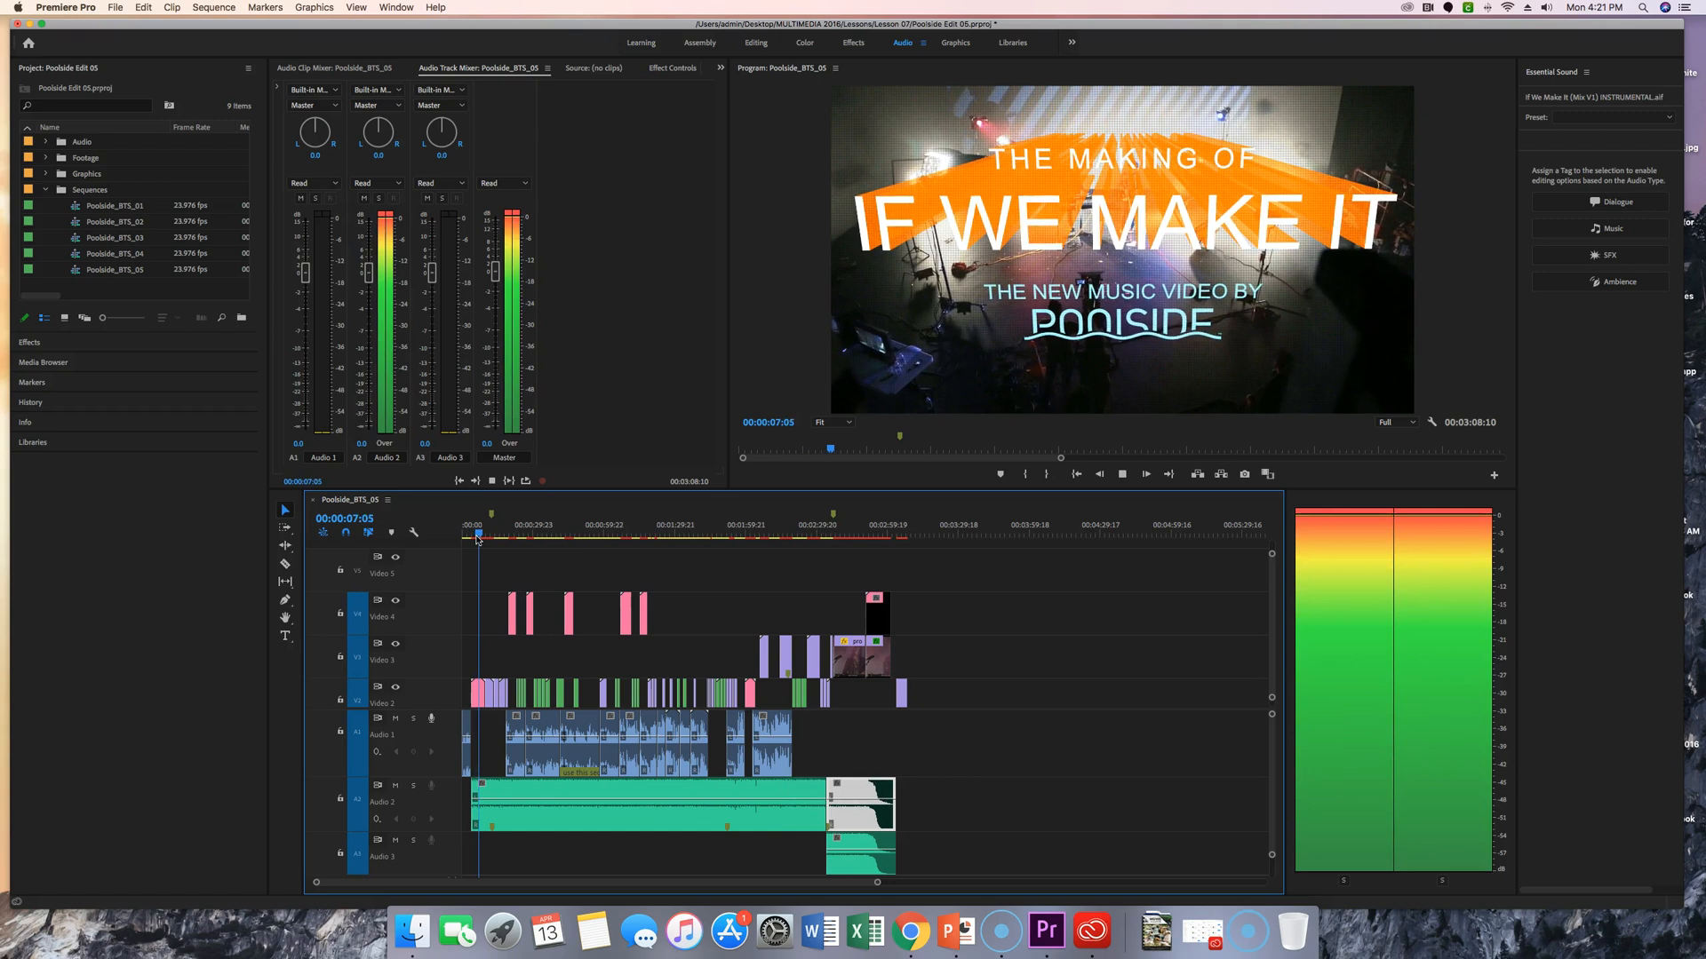
key(space)
Play the dialogue and music together from 00:00:19:10 to check the mixer levels, adjusting the system volume during playback.
drag(479, 536, 508, 535)
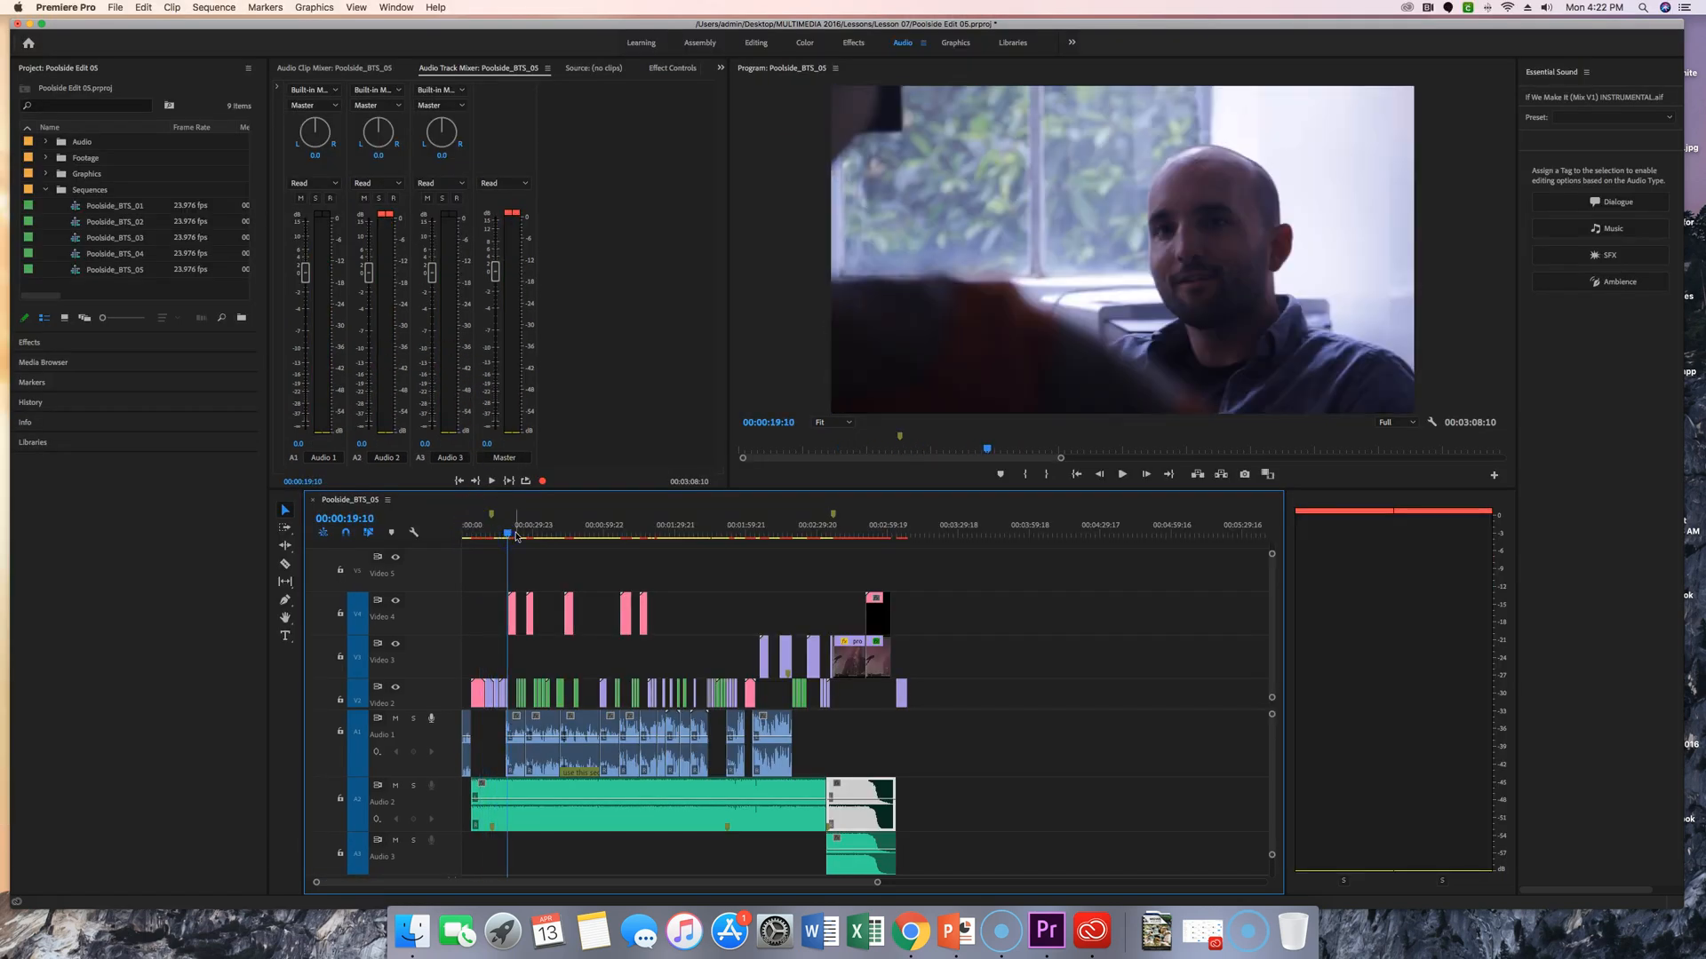
key(space)
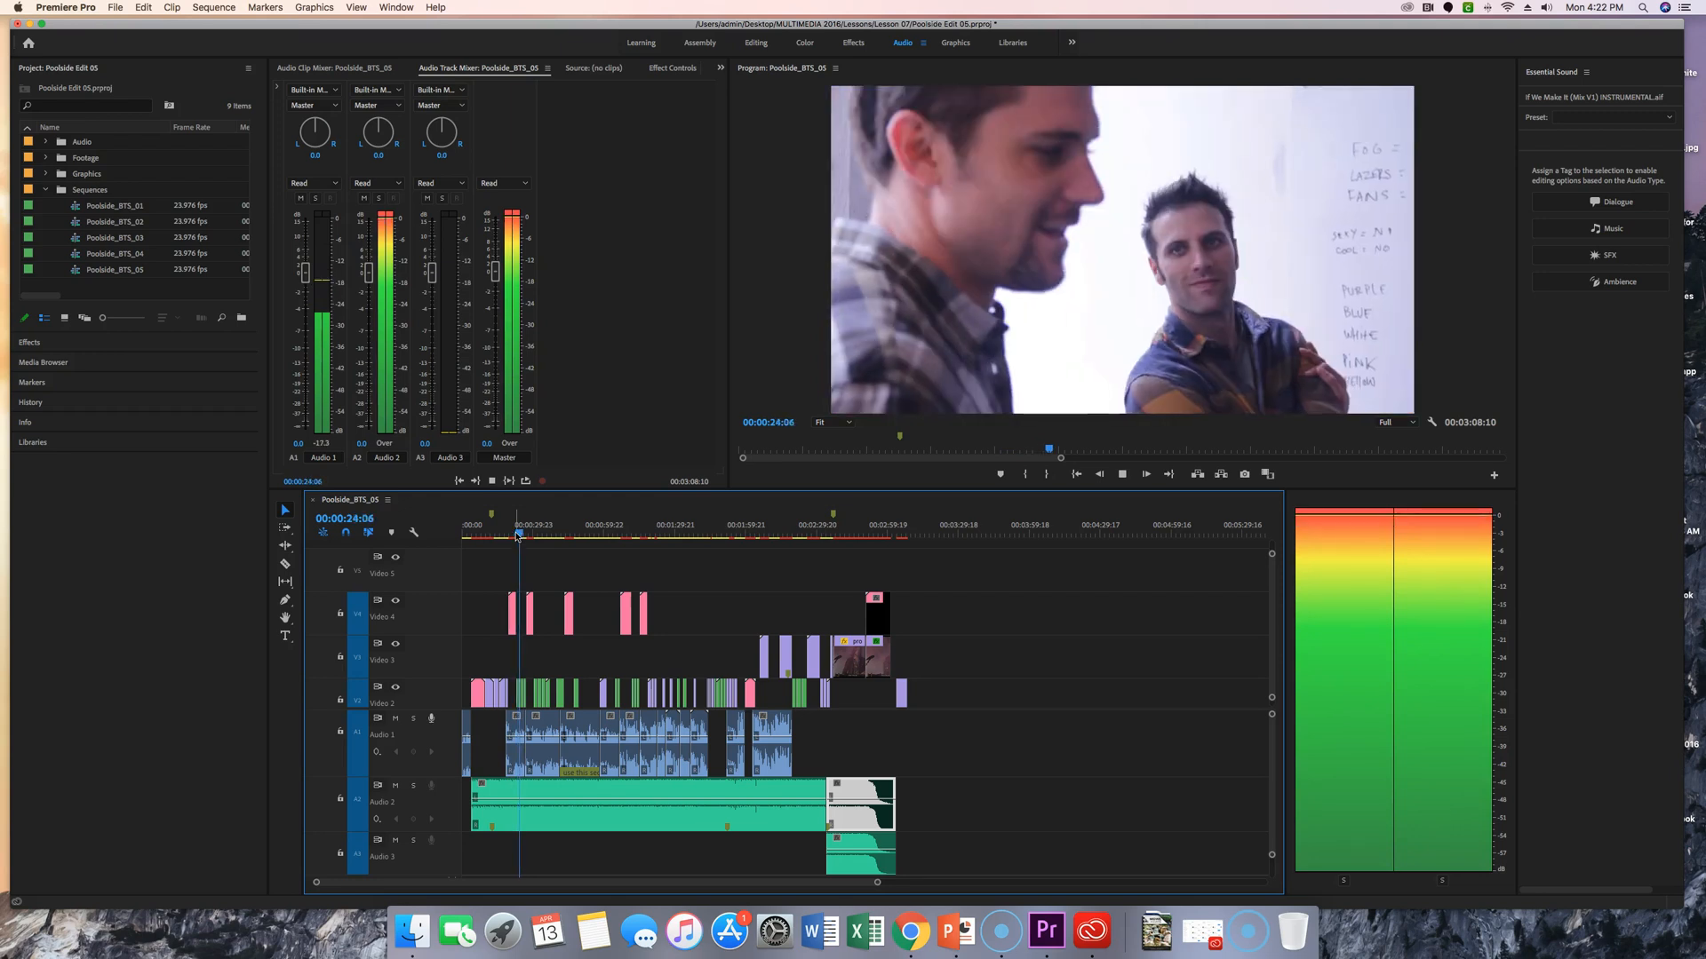
key(F11)
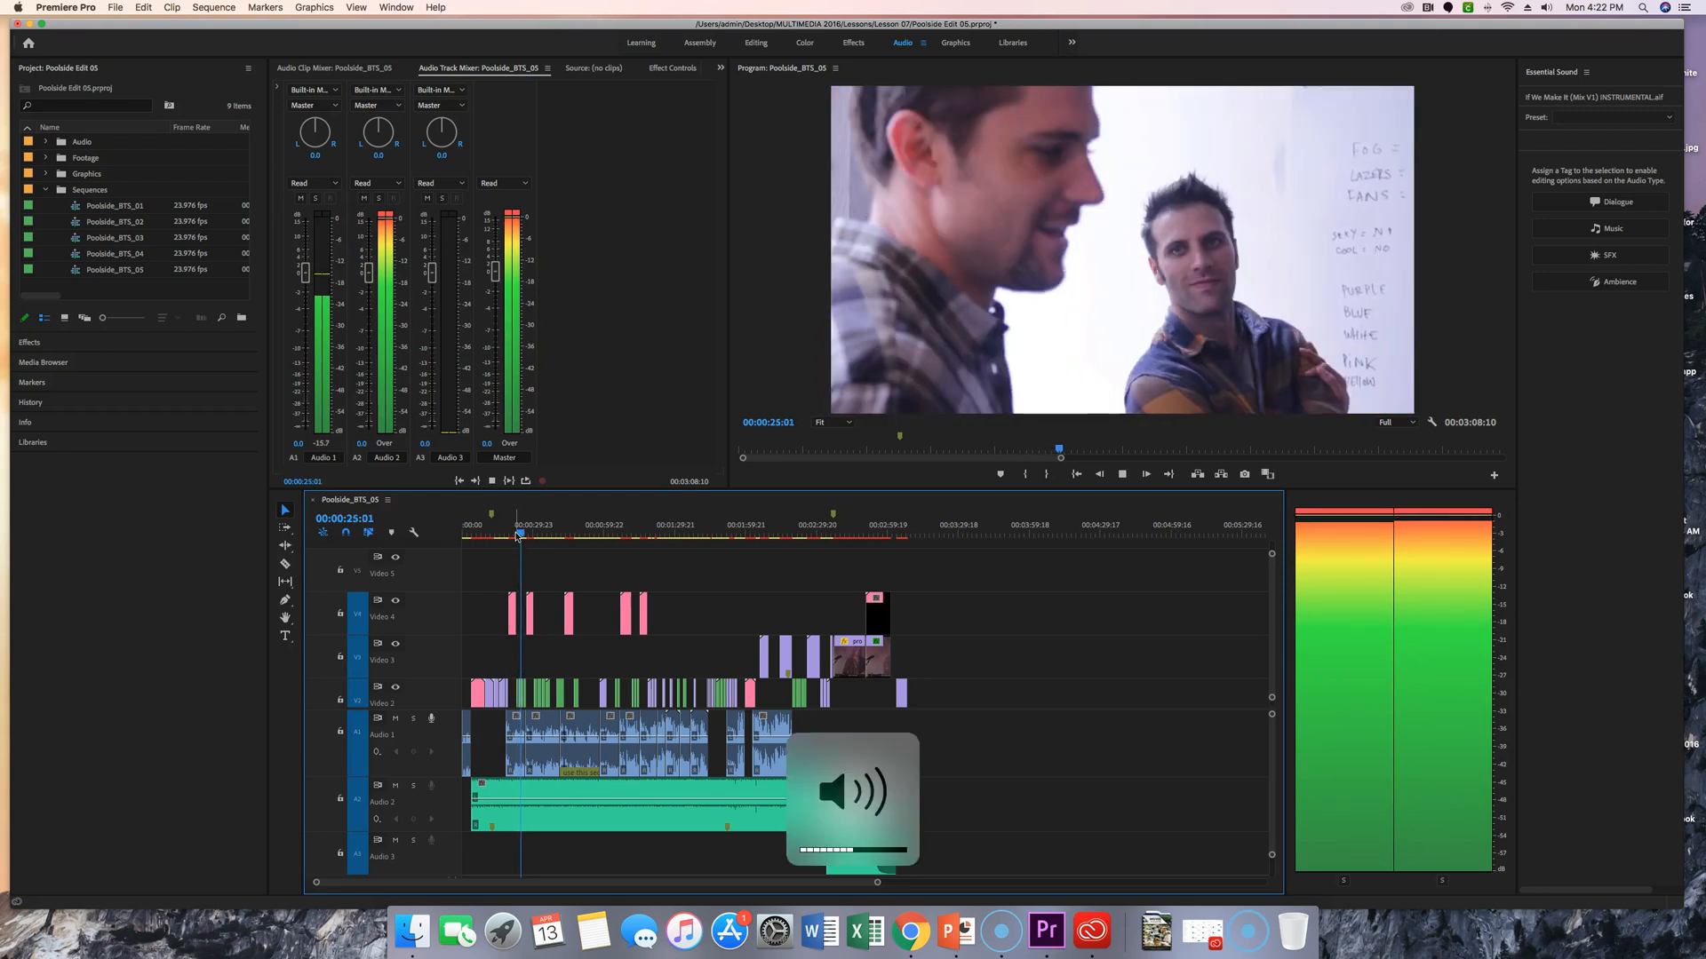
key(F11)
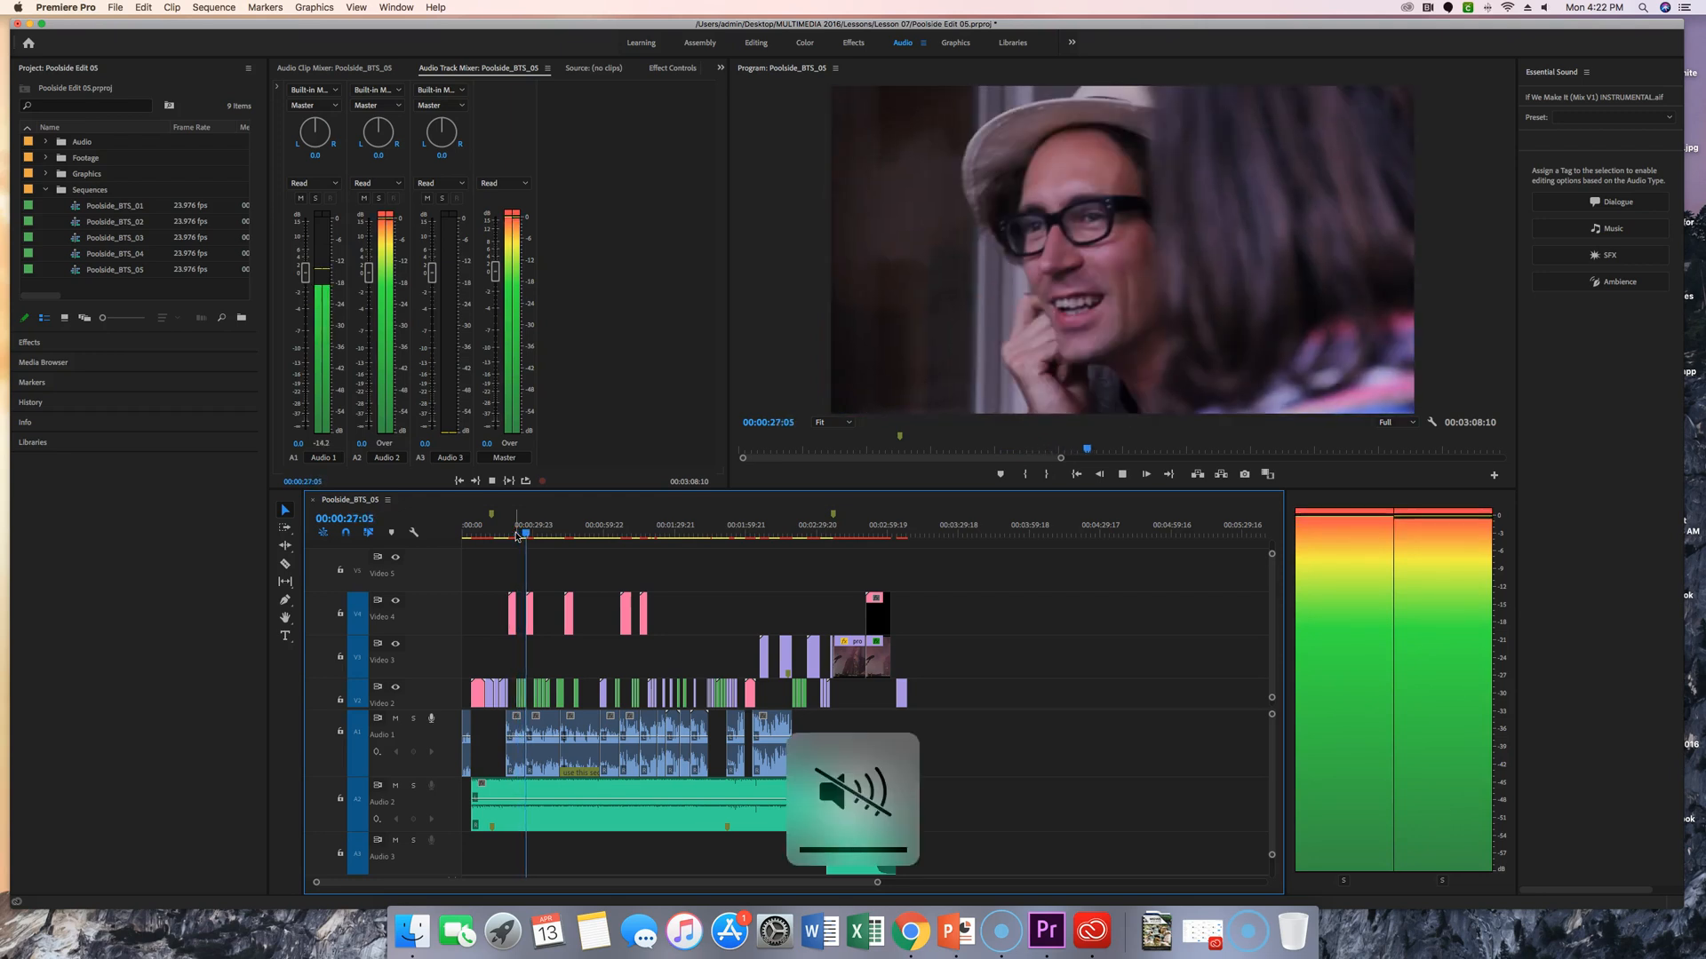
key(space)
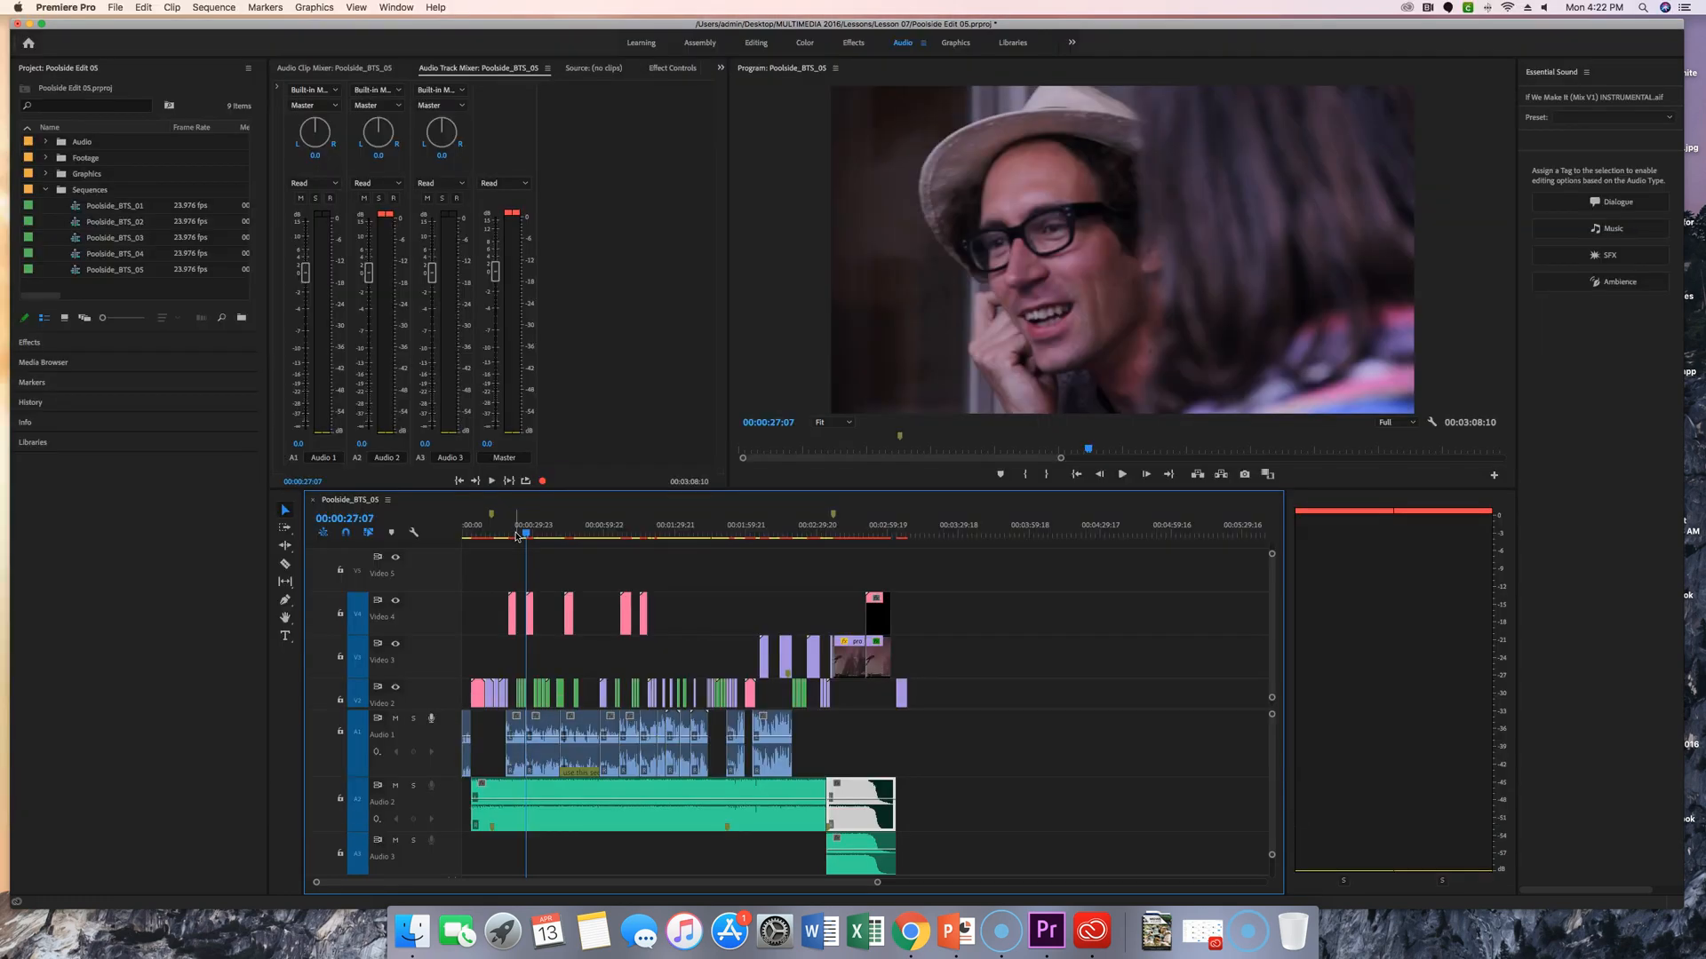
key(F12)
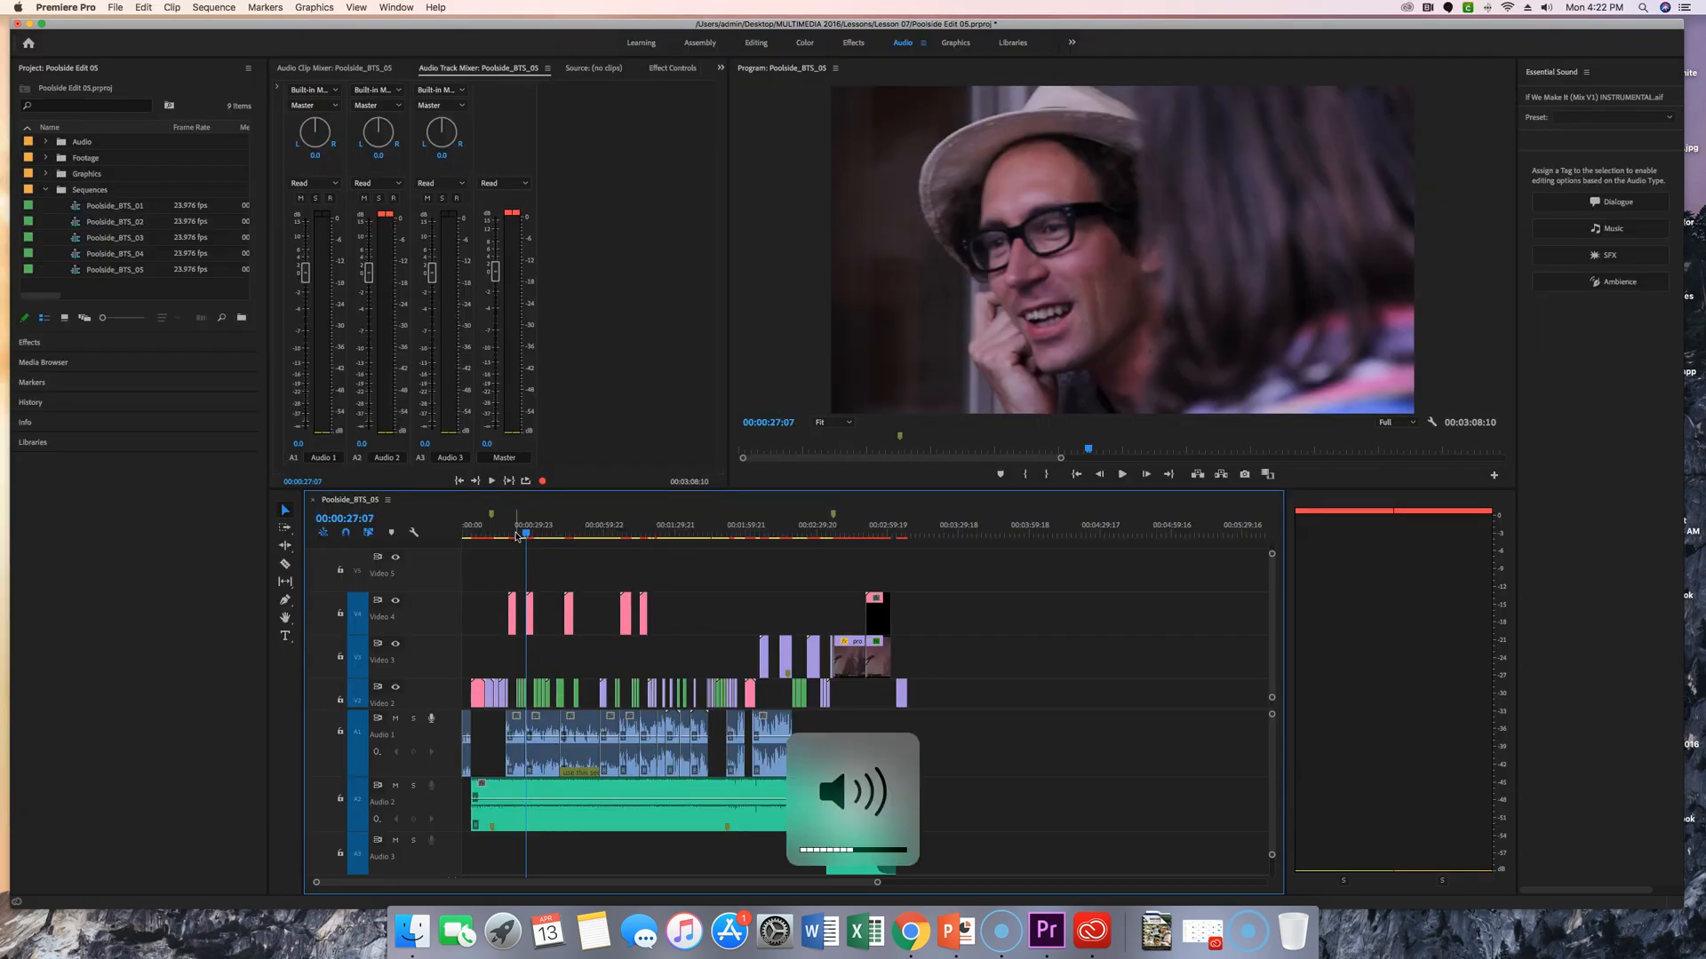
click(523, 560)
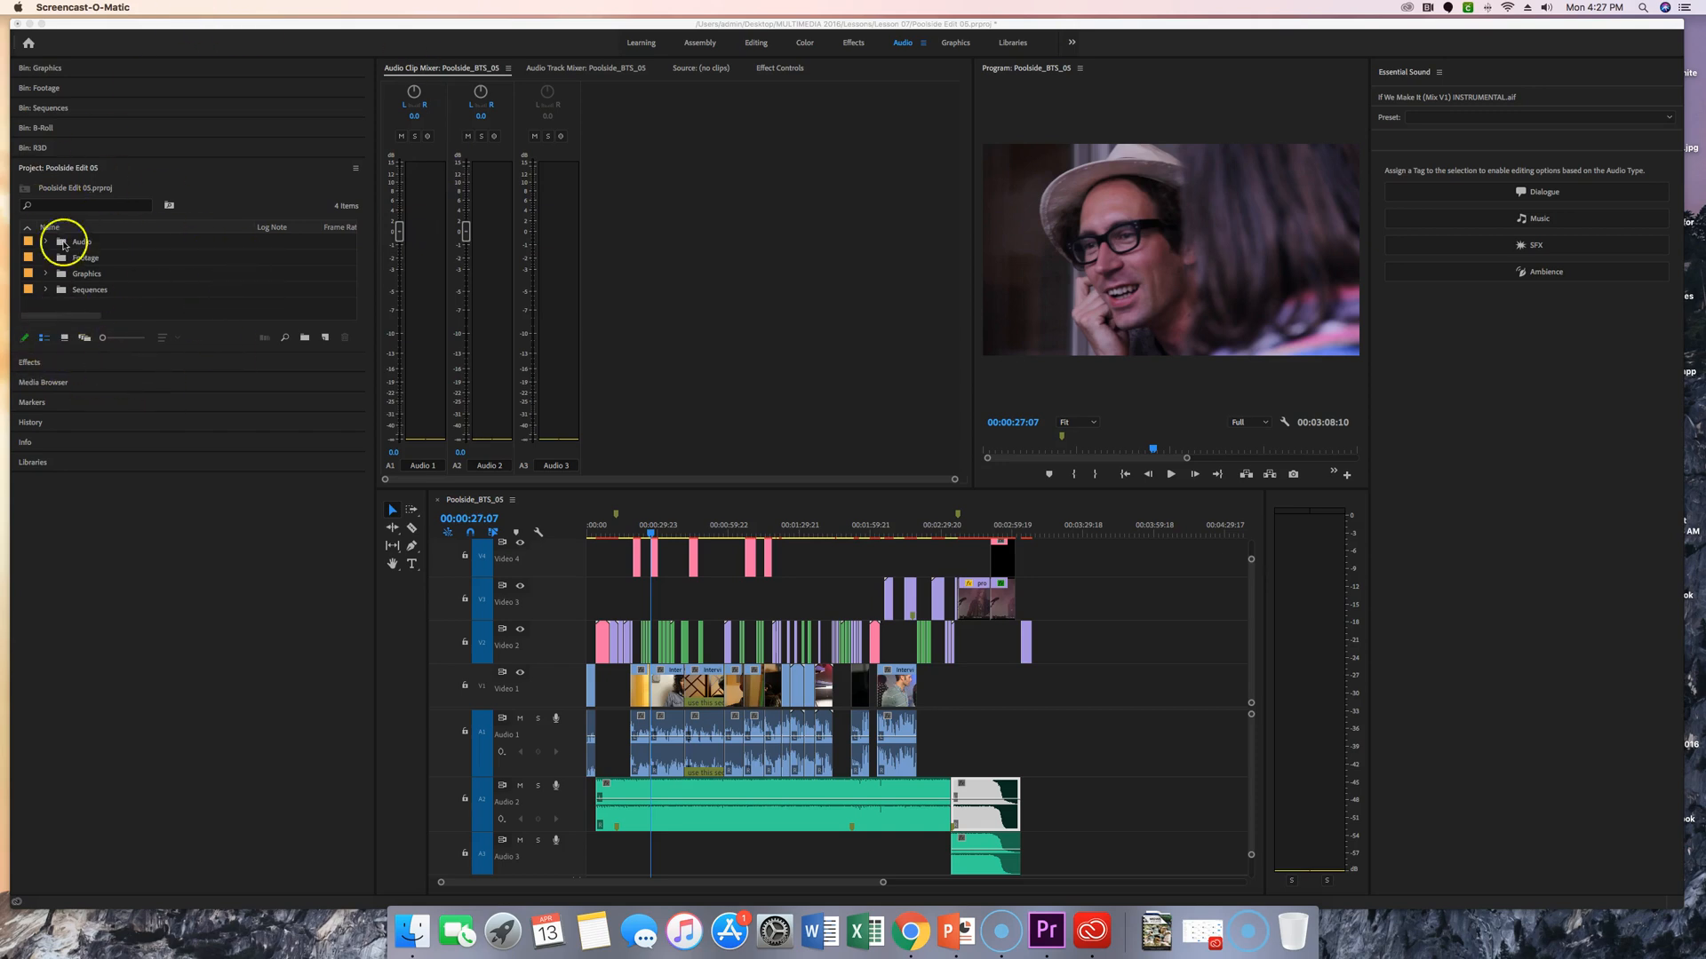
Show the Effects library with its audio effect categories.
click(37, 363)
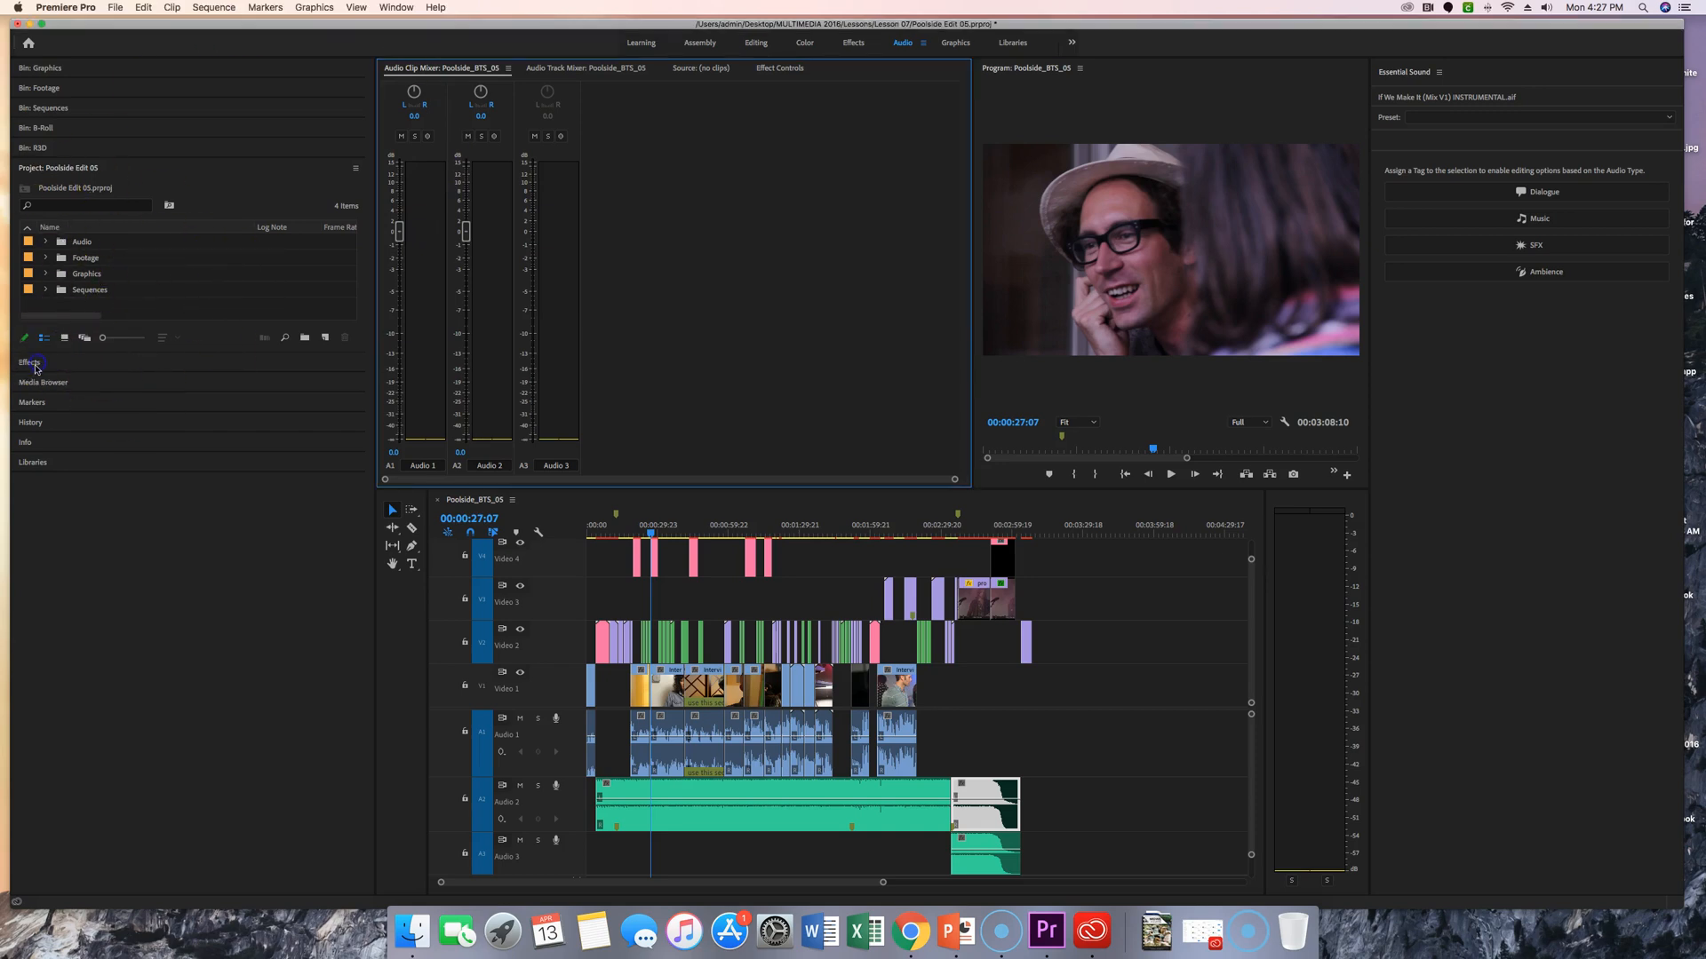
click(35, 364)
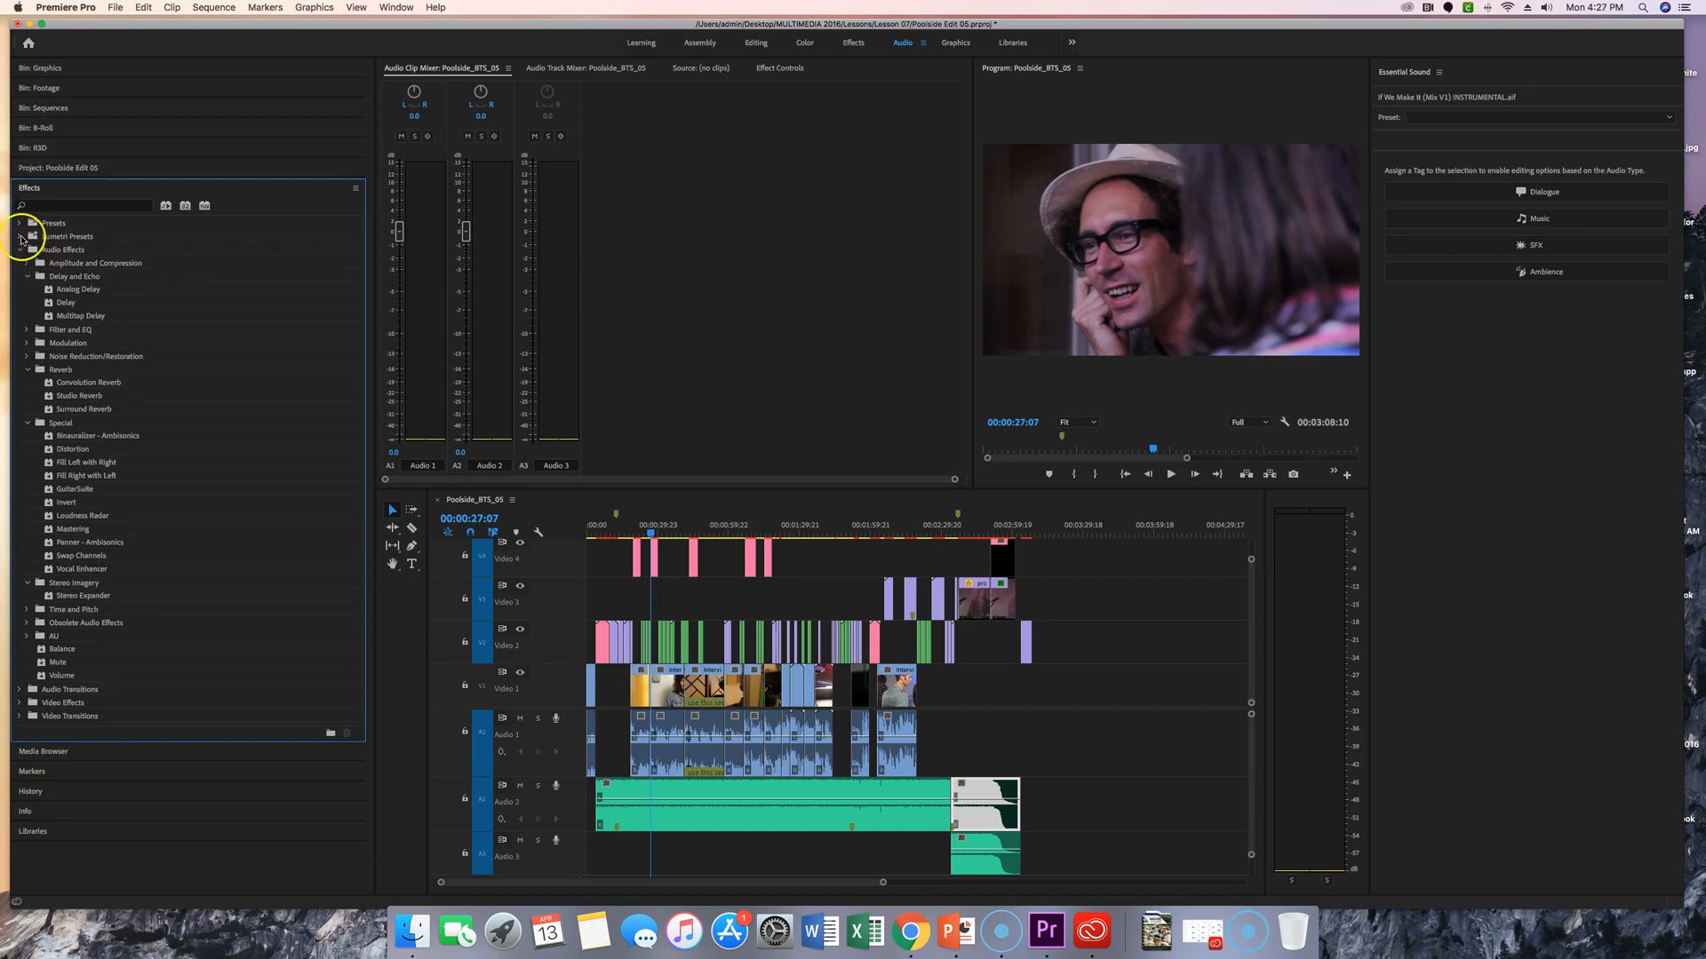
Collapse the Delay and Echo, Reverb, Special and Stereo Imagery folders within Audio Effects, keeping the category list open.
click(22, 252)
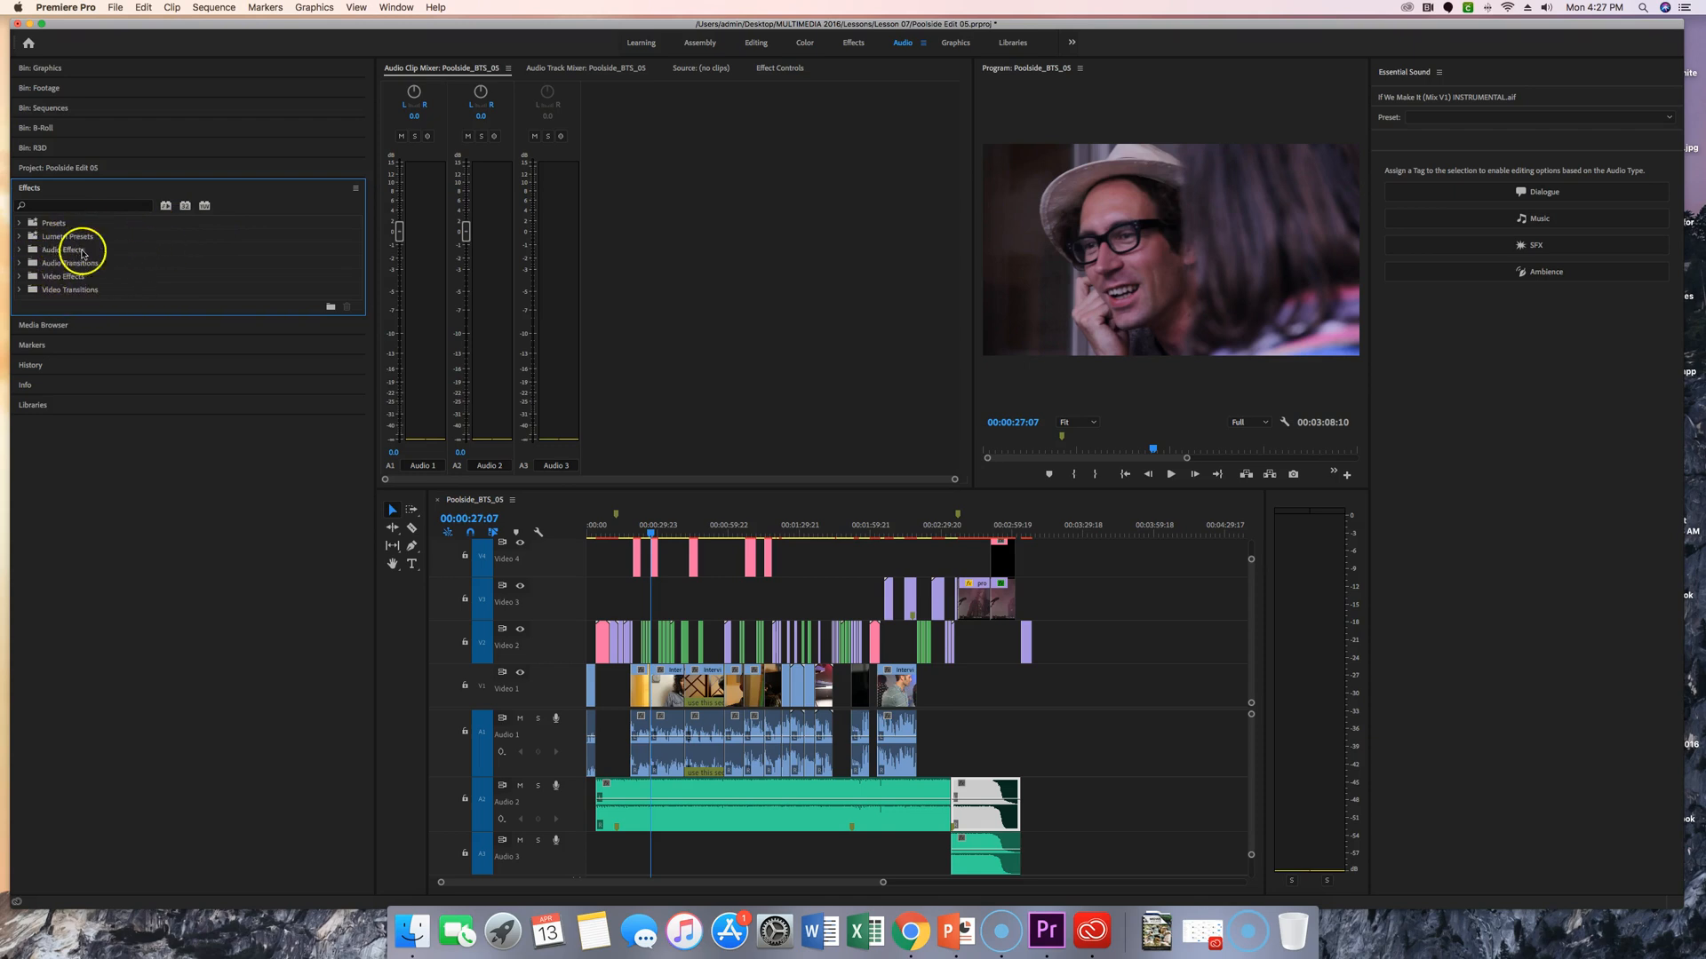
click(21, 251)
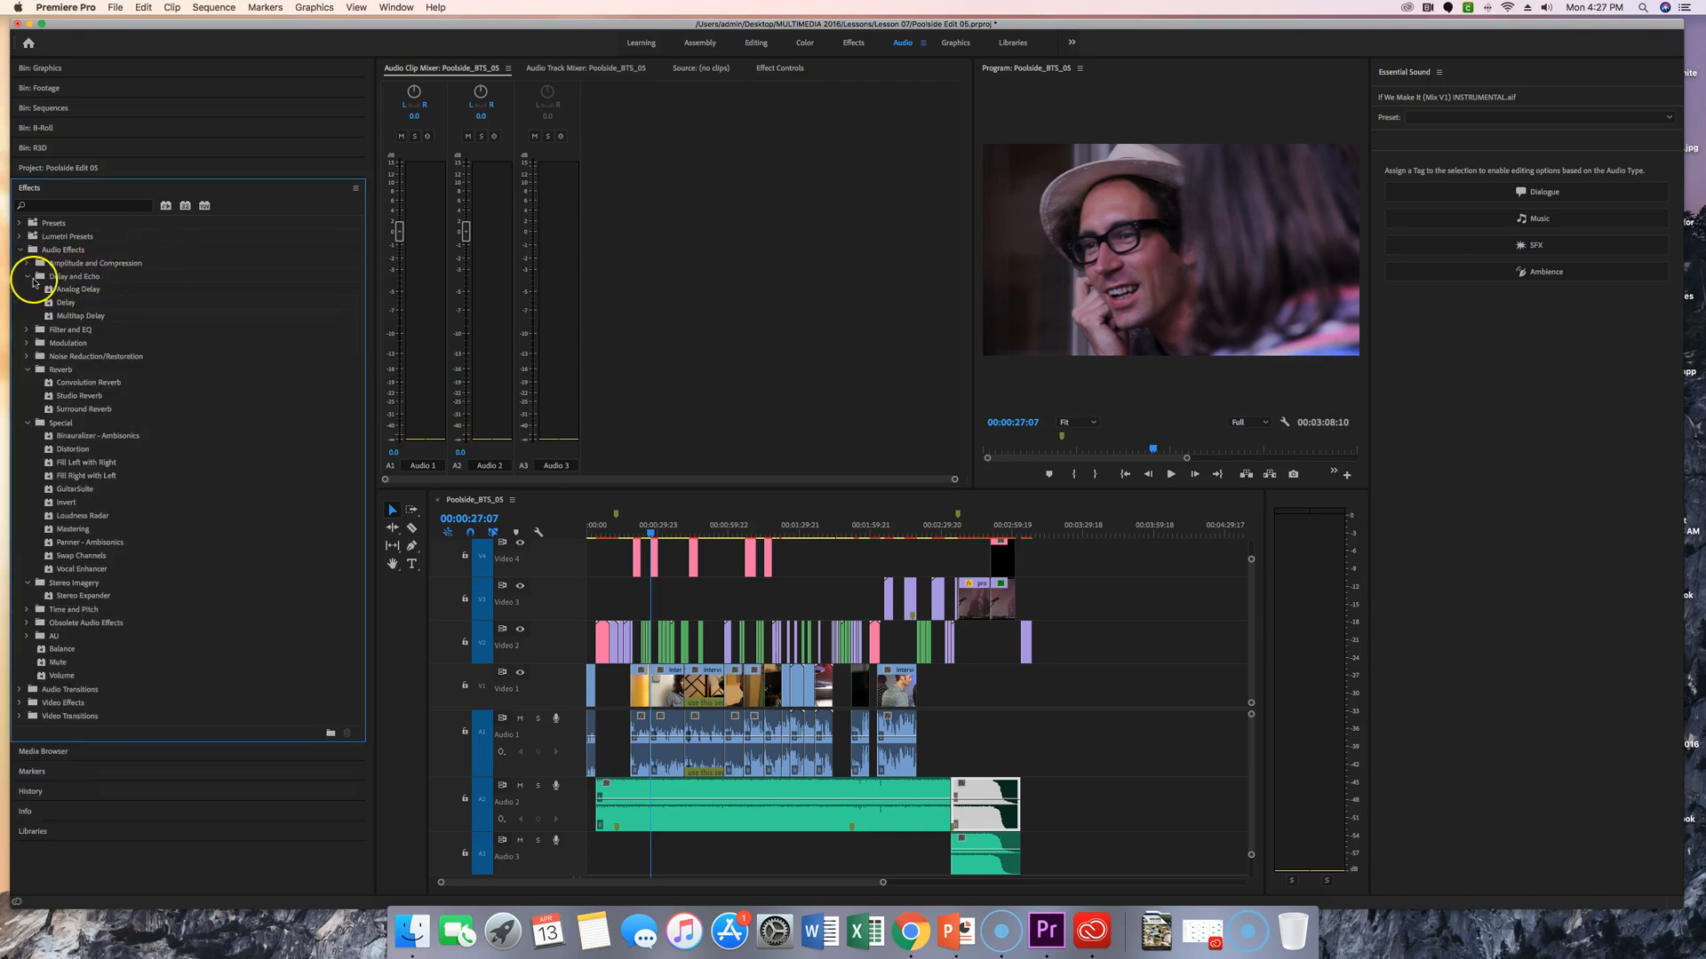
click(33, 281)
click(31, 278)
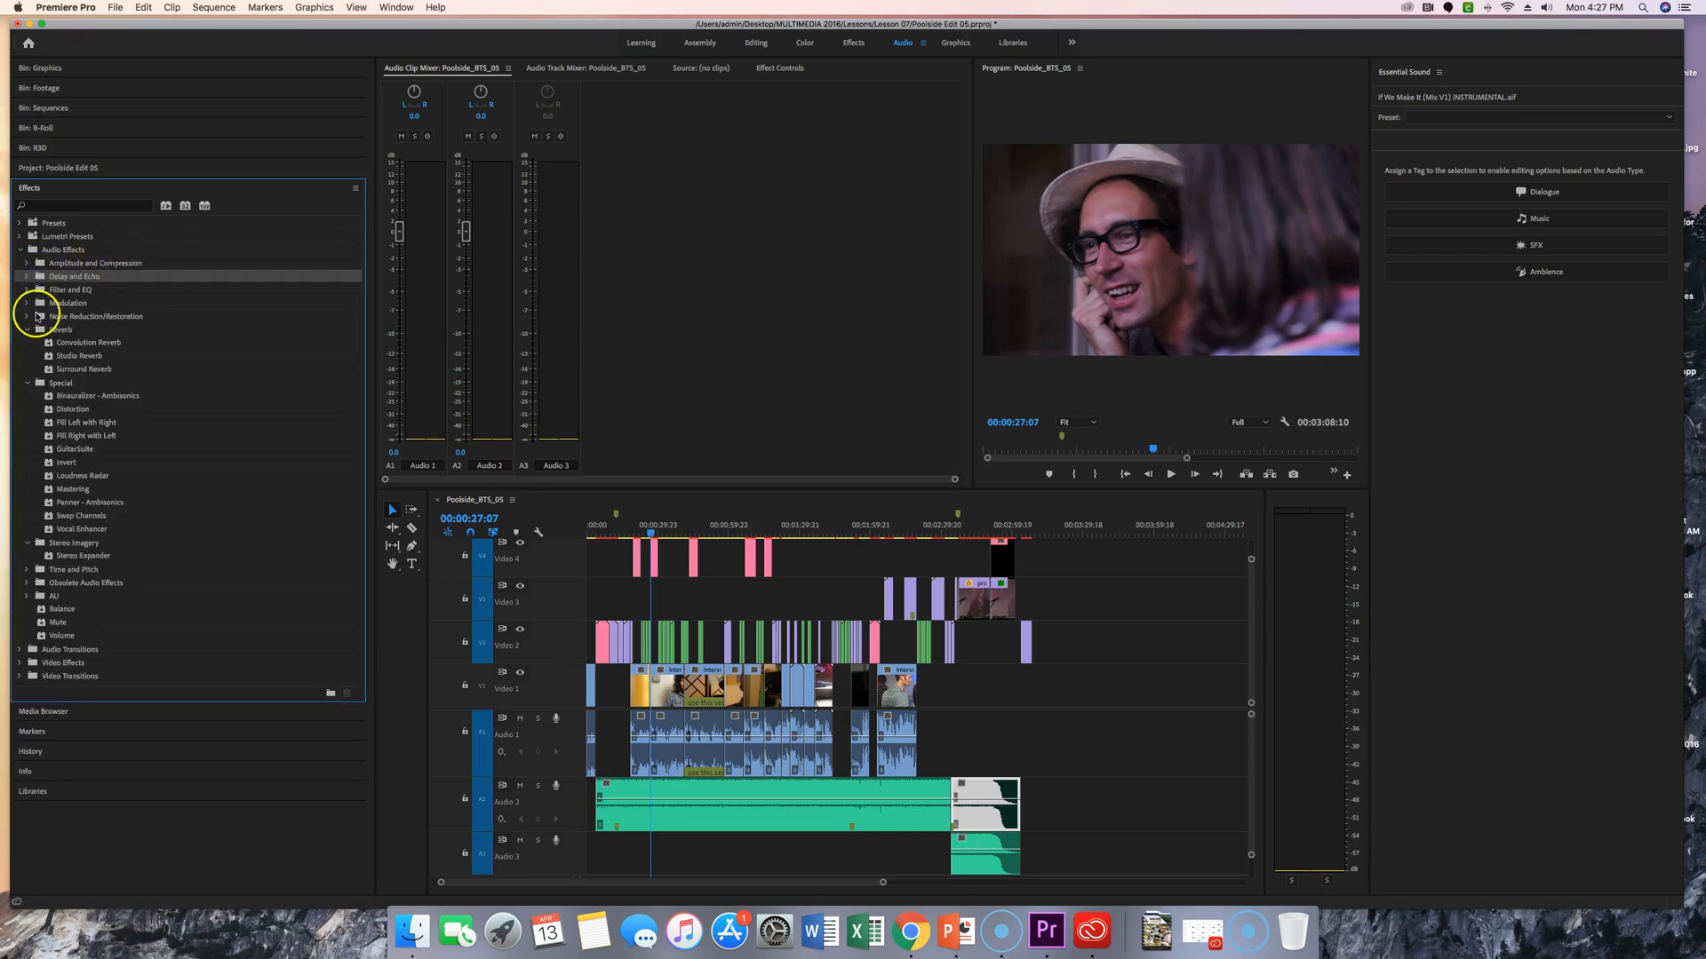
click(37, 334)
click(32, 347)
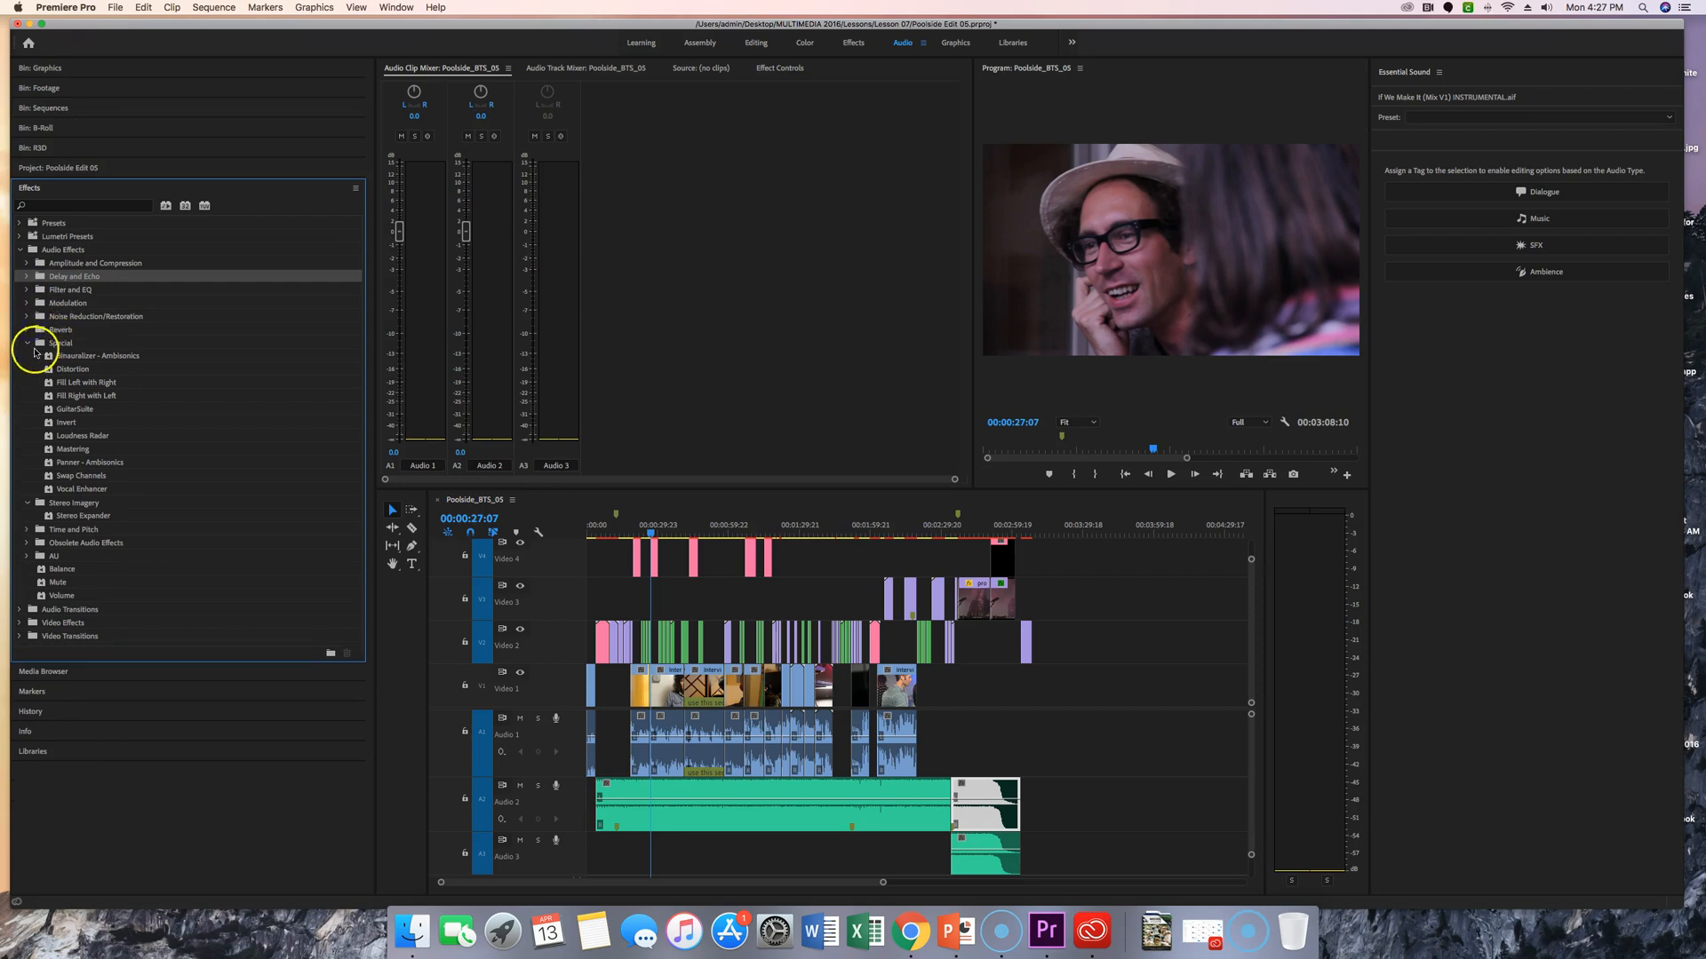
click(33, 356)
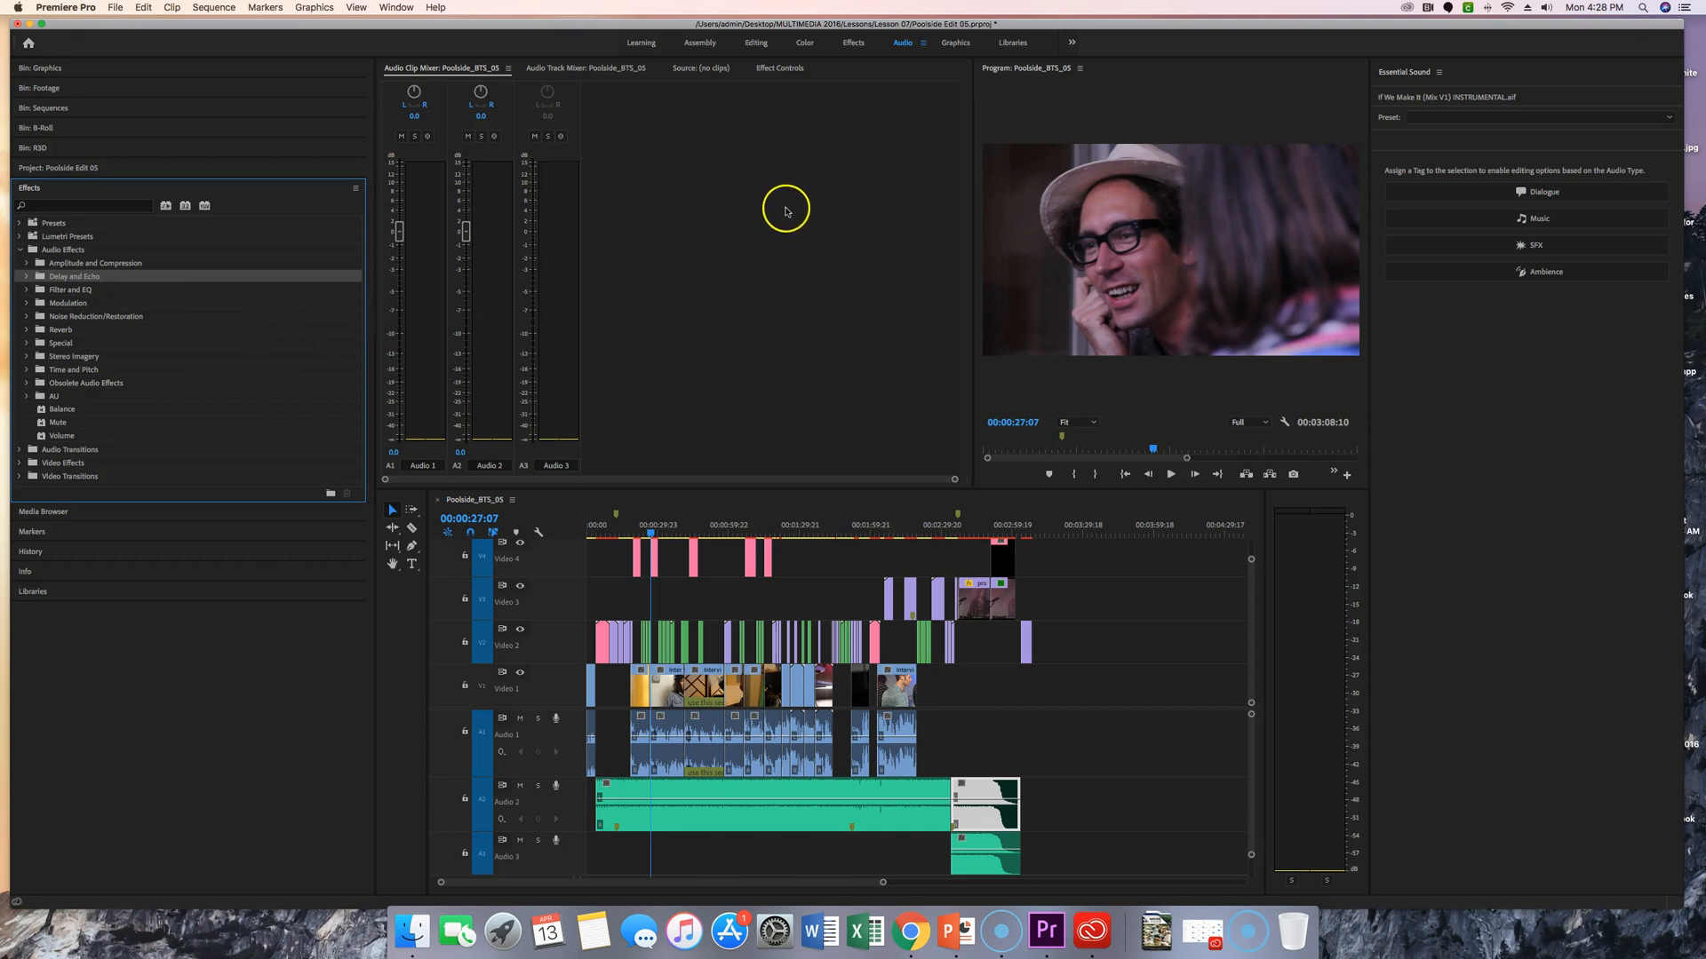
Show the Audio Track Mixer for Poolside_BTS_05 and expand its effects and sends area.
click(585, 69)
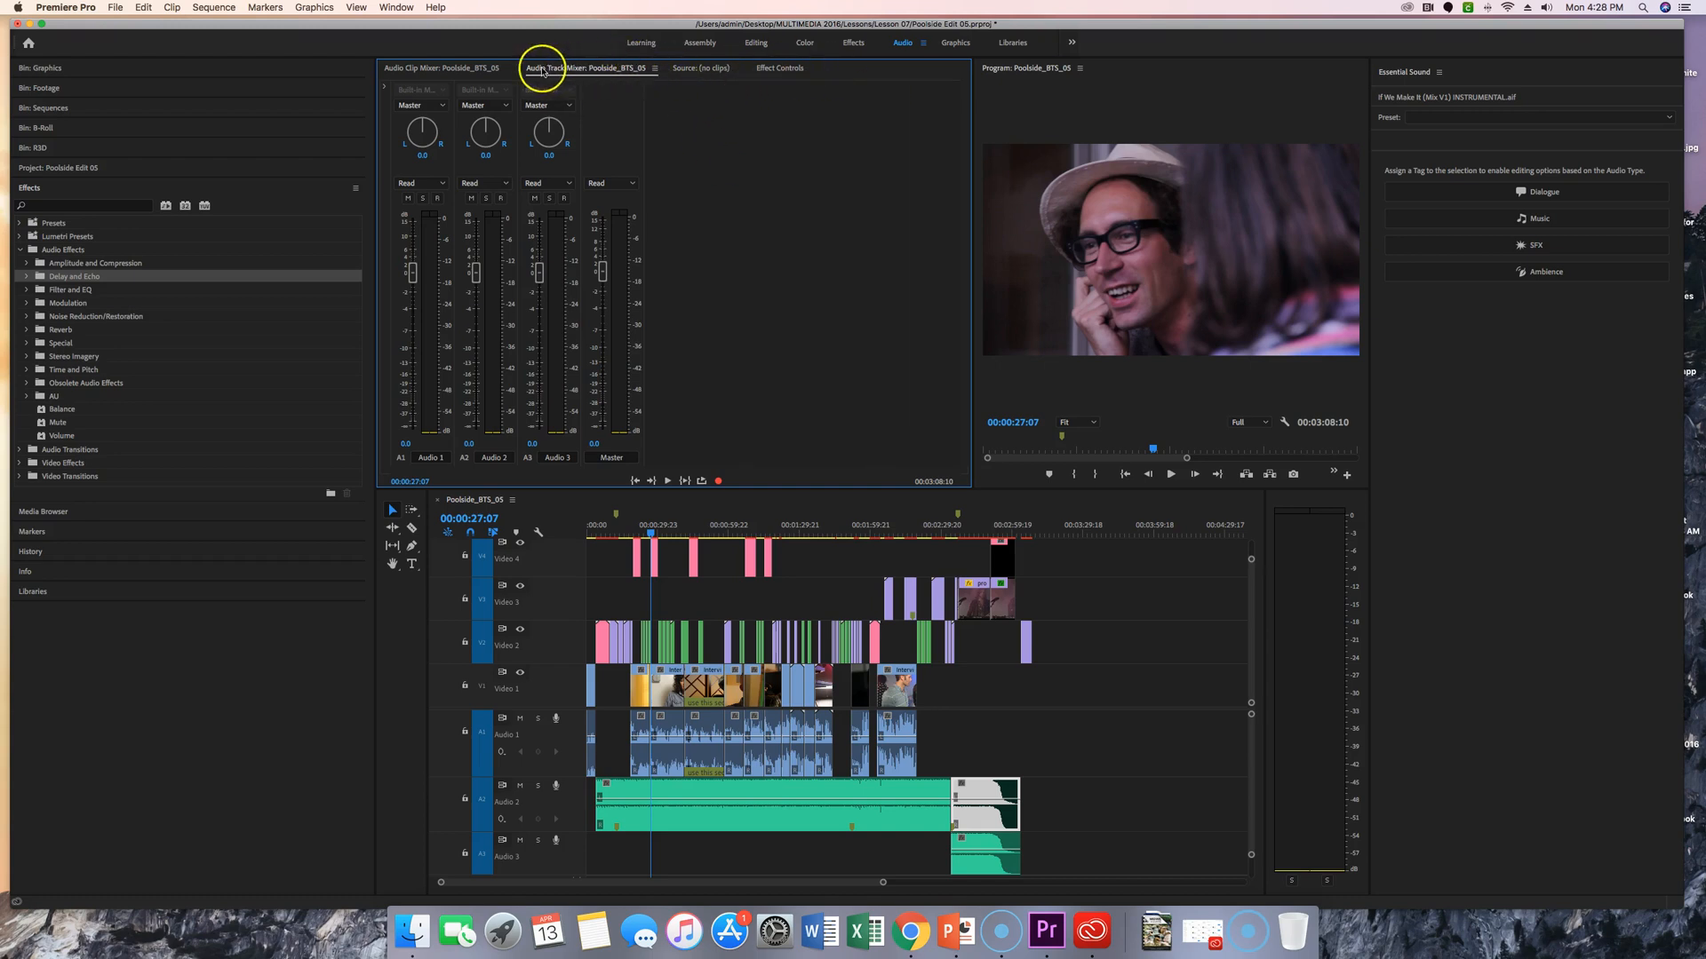
click(384, 90)
click(388, 96)
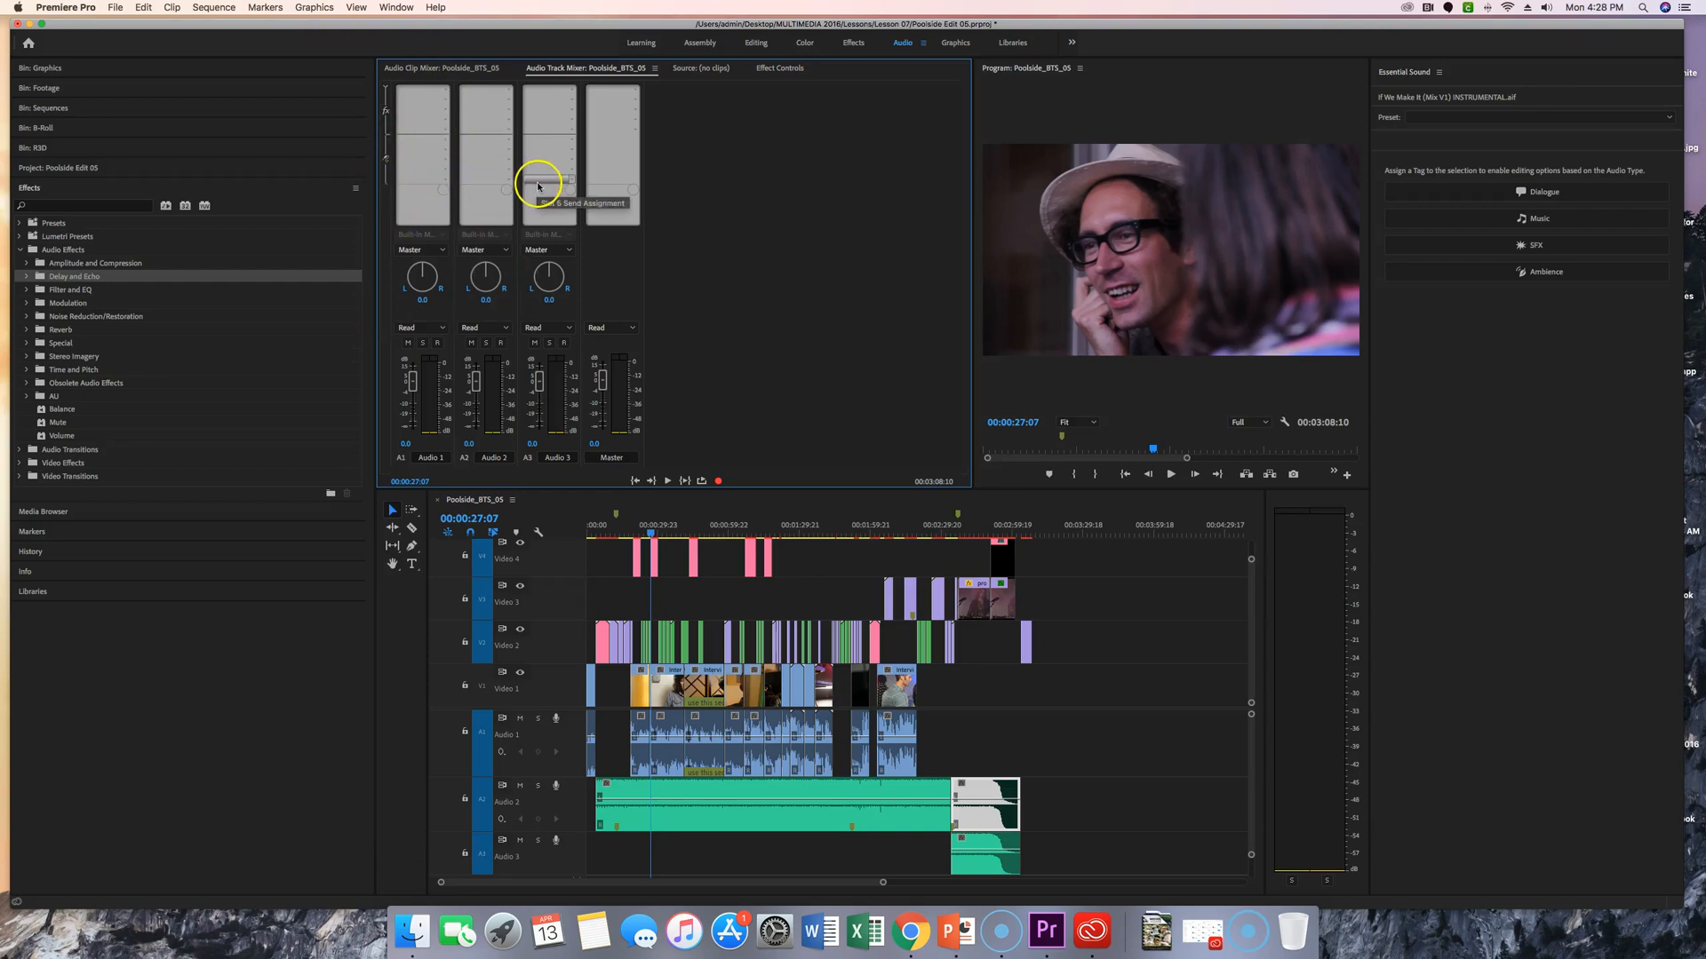
key(grave)
Look through the effect categories available for the Audio 1 track, including Reverb, and hide the effects and sends area without assigning any.
click(449, 86)
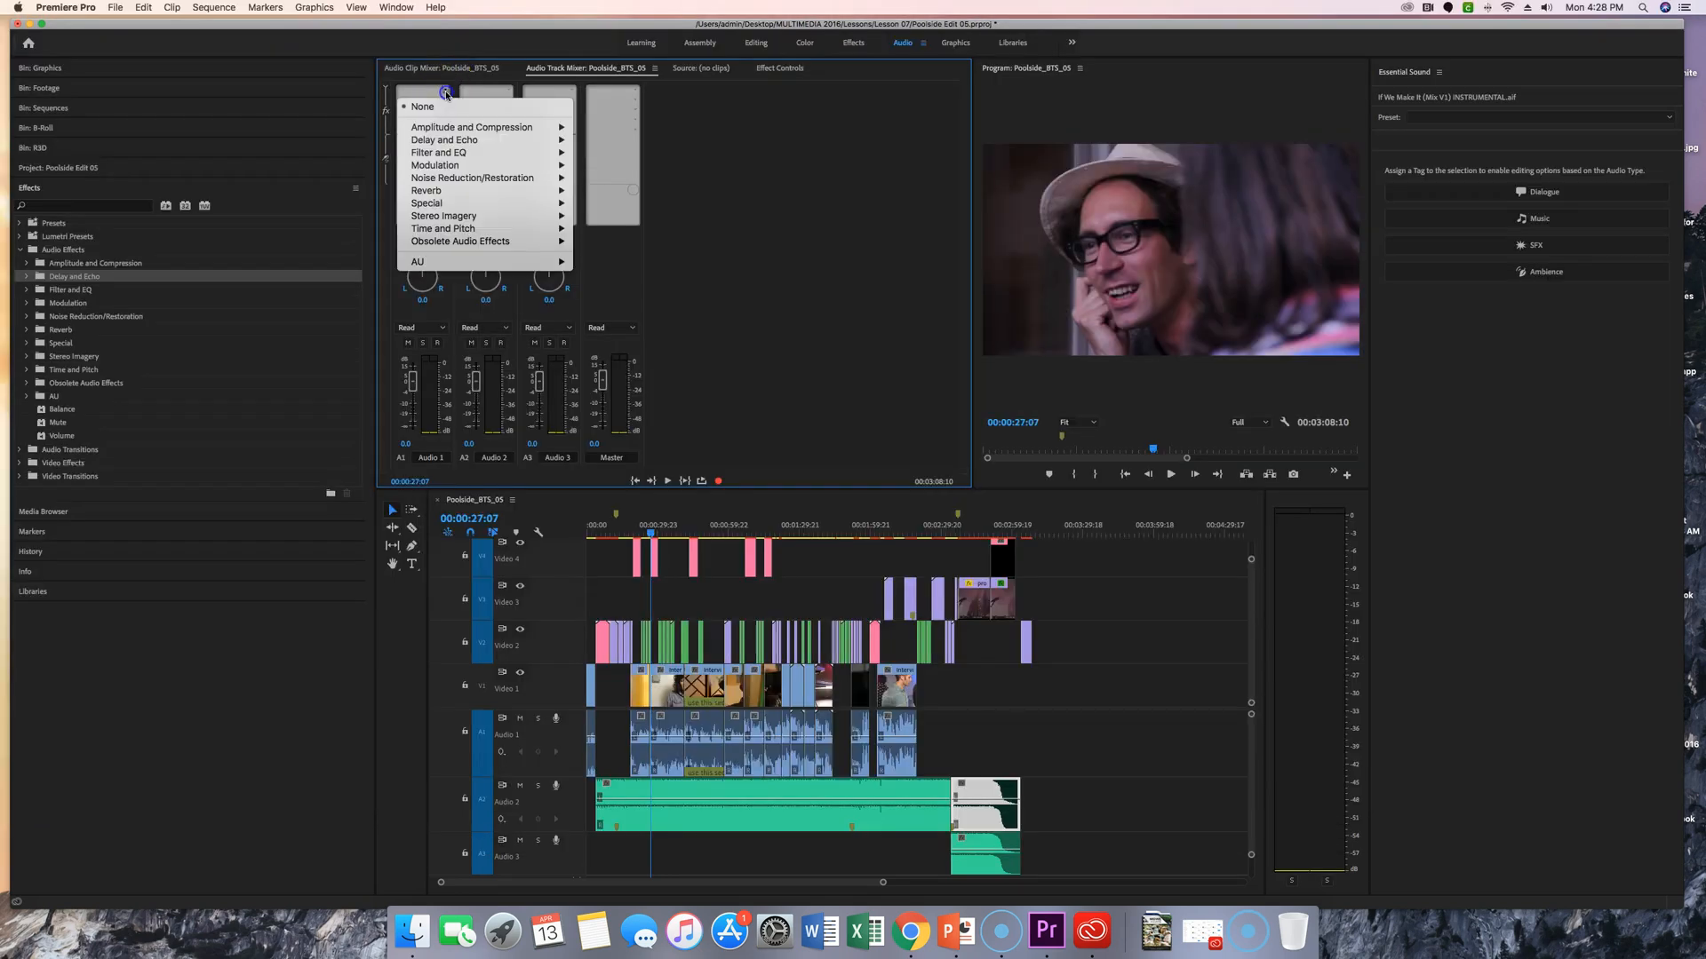
mouse_move(438, 131)
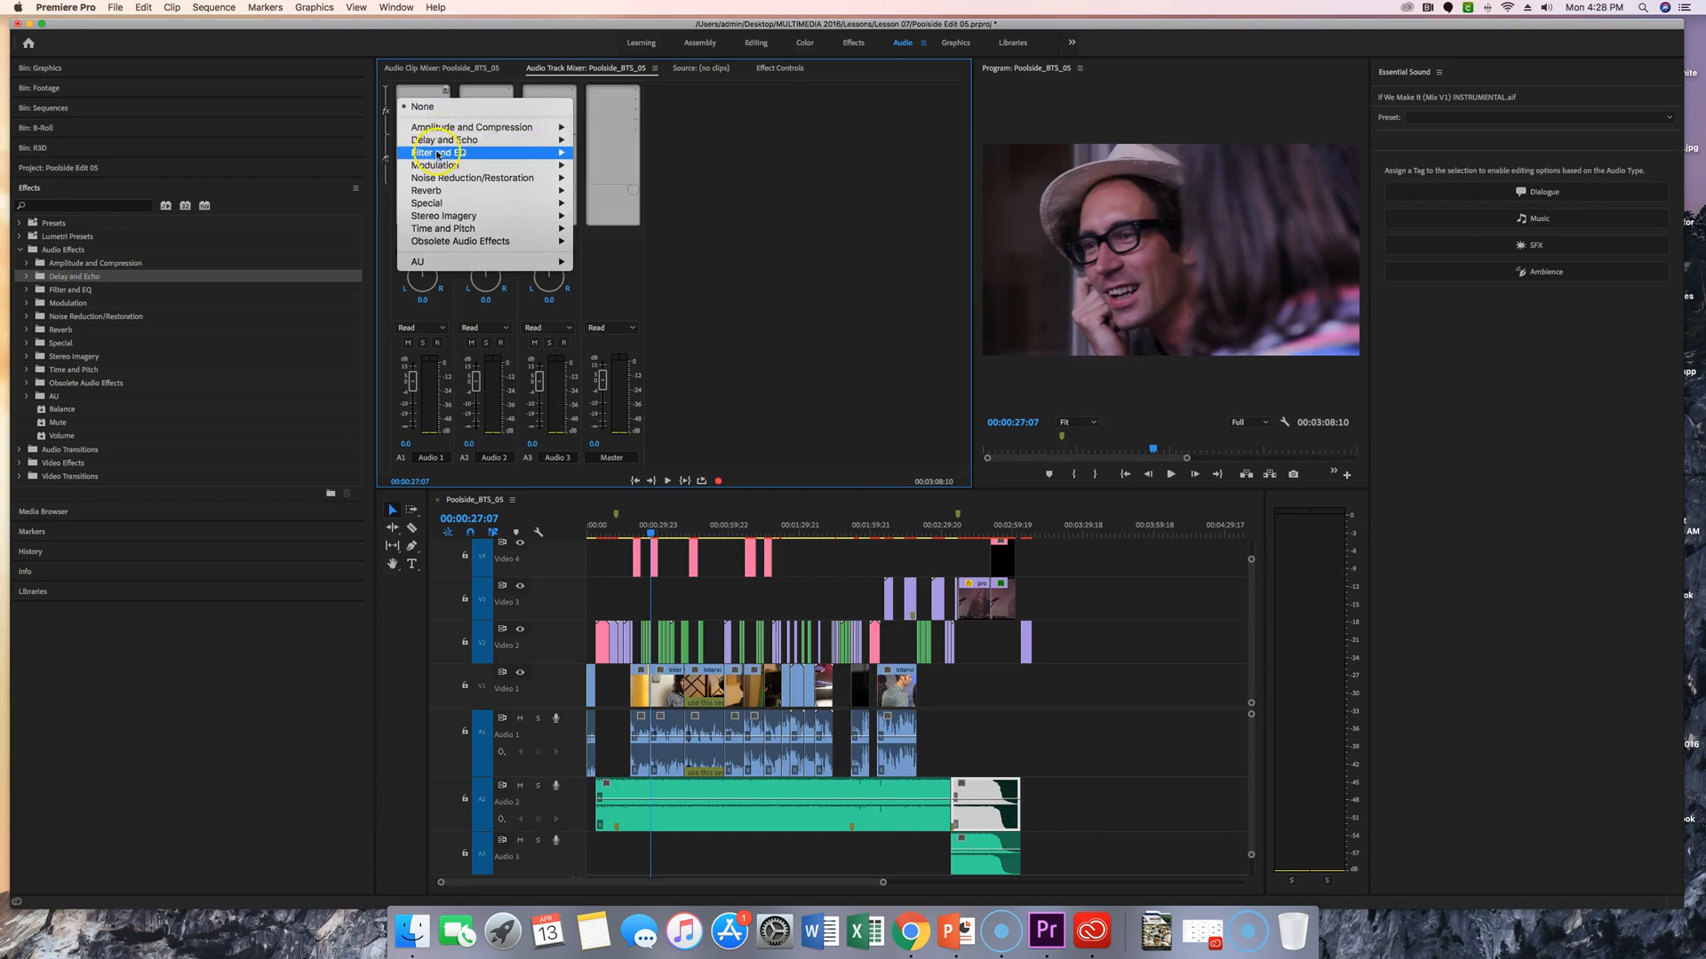
mouse_move(436, 177)
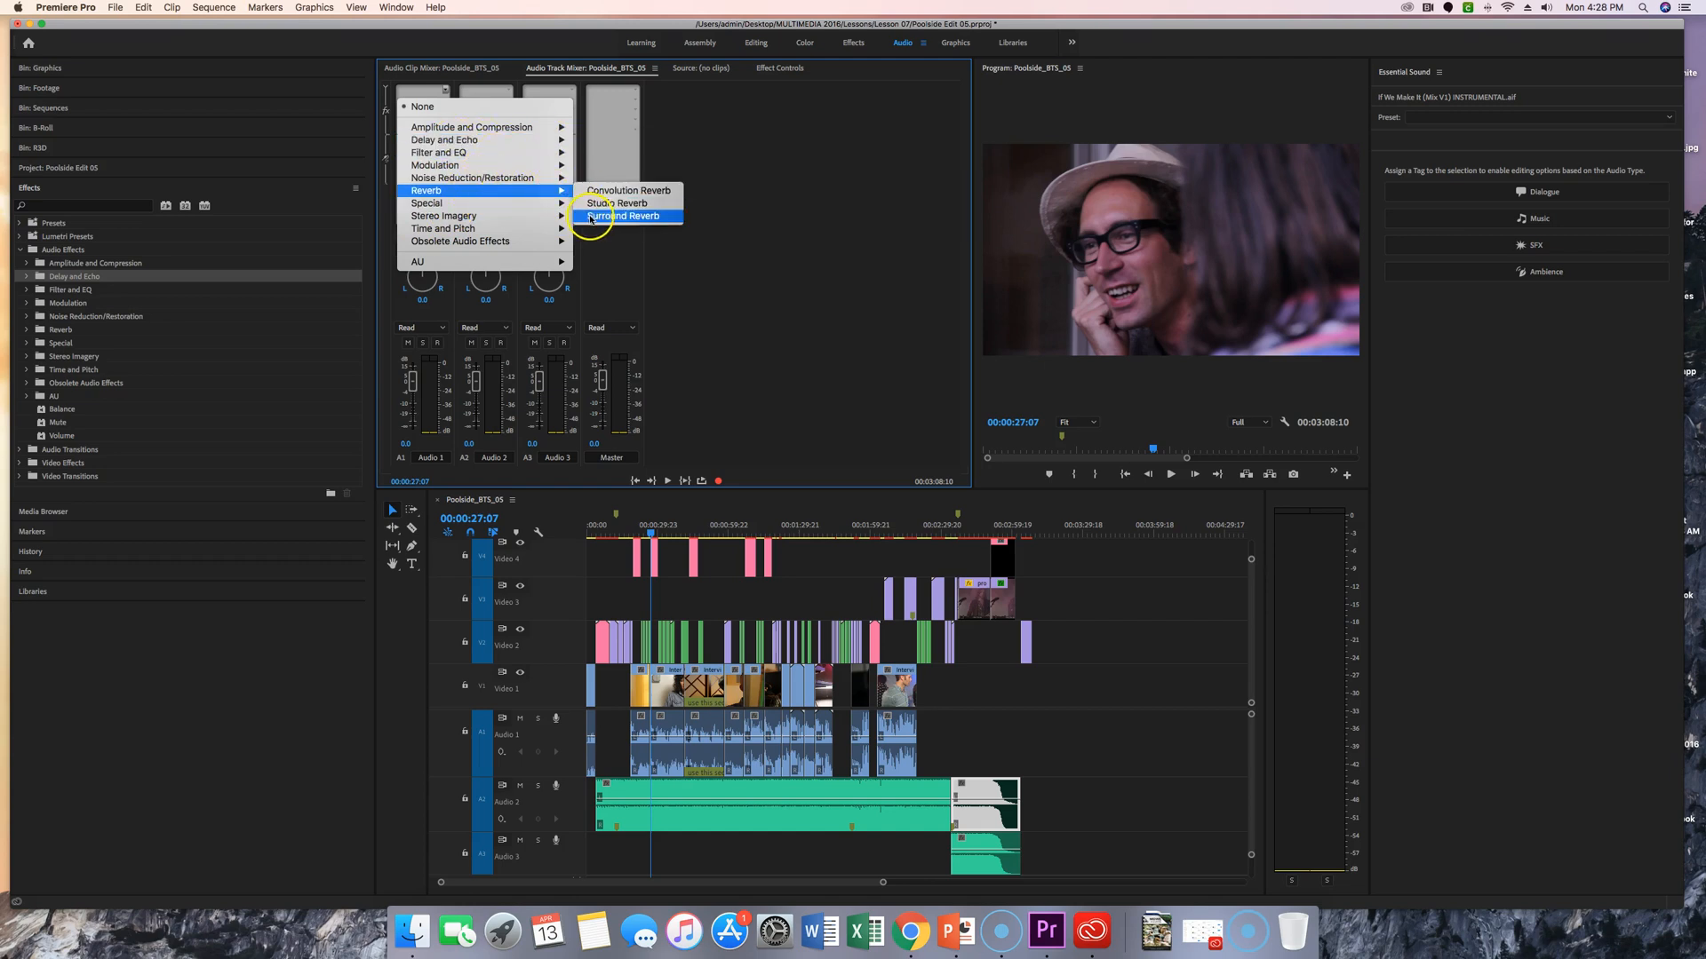
click(779, 236)
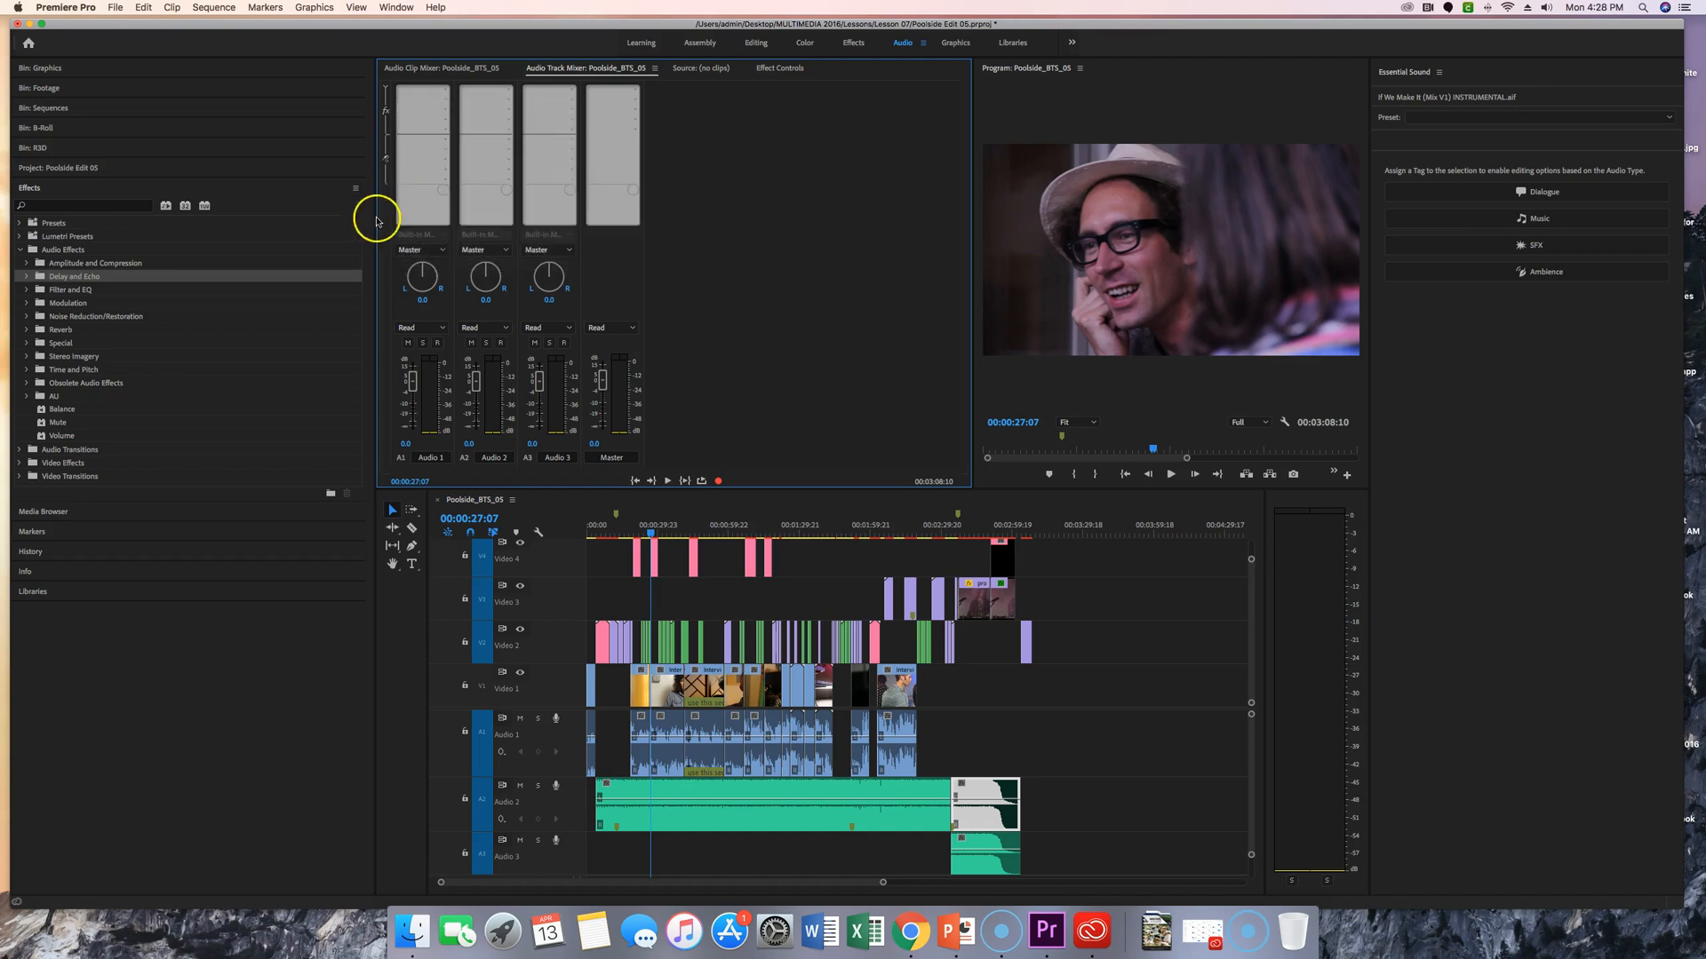
click(383, 85)
click(385, 88)
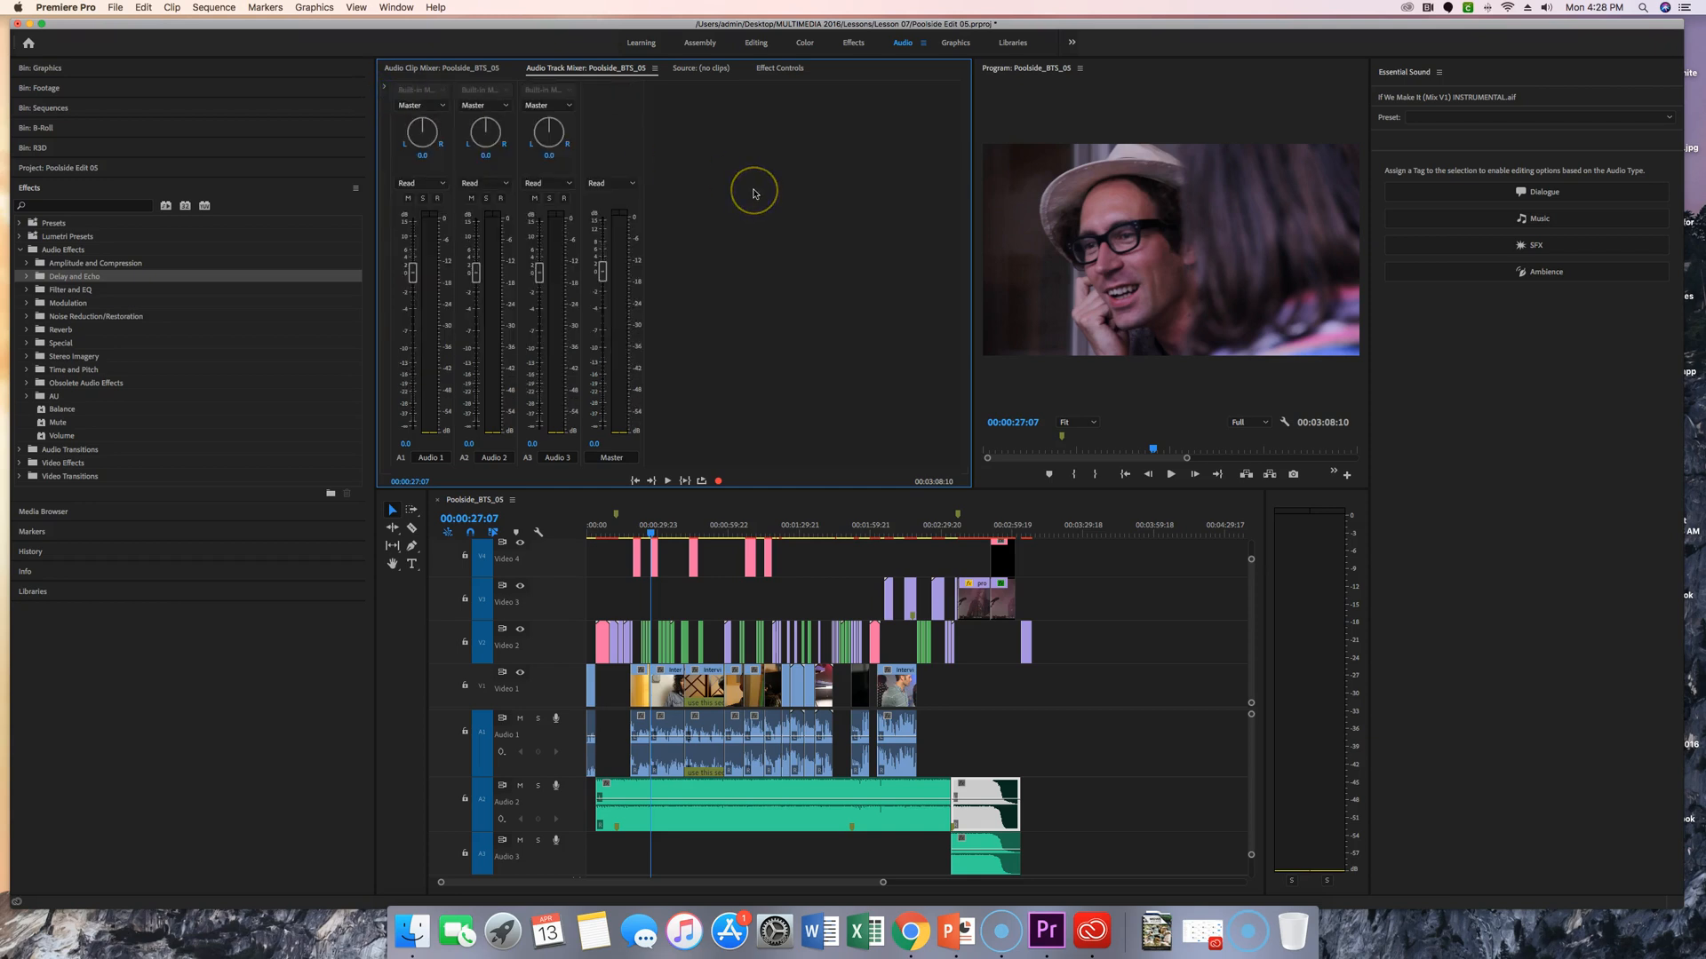